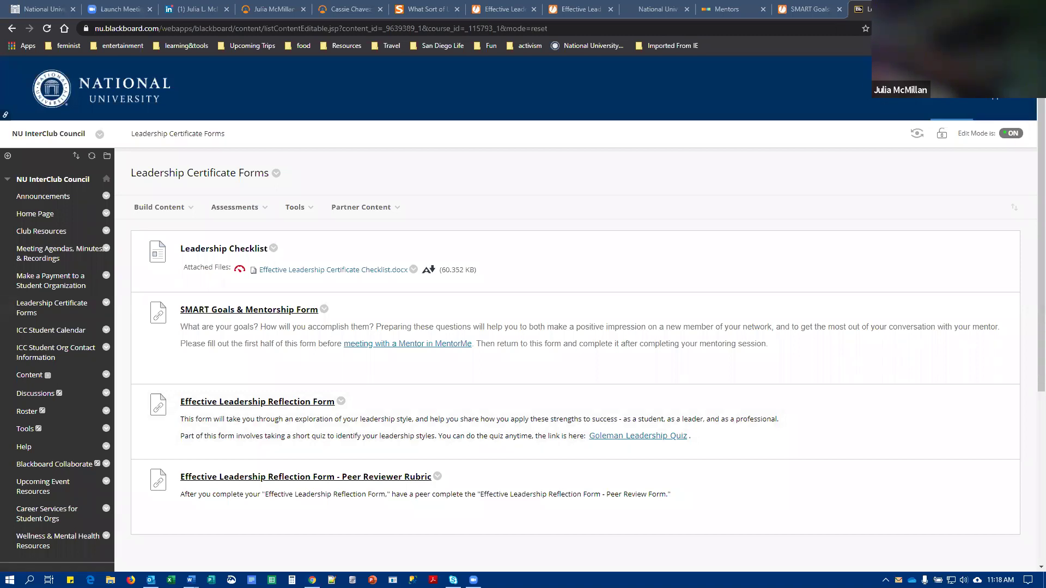
# Step: Review the LinkedIn profile, then return to the university portal's Daily Tools page
pyautogui.click(26, 8)
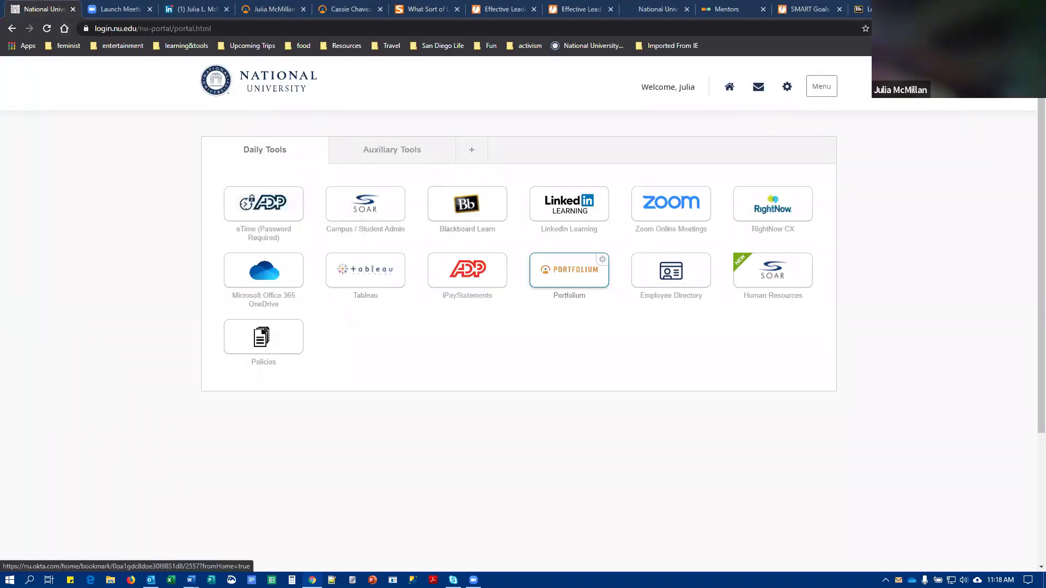
pyautogui.click(860, 9)
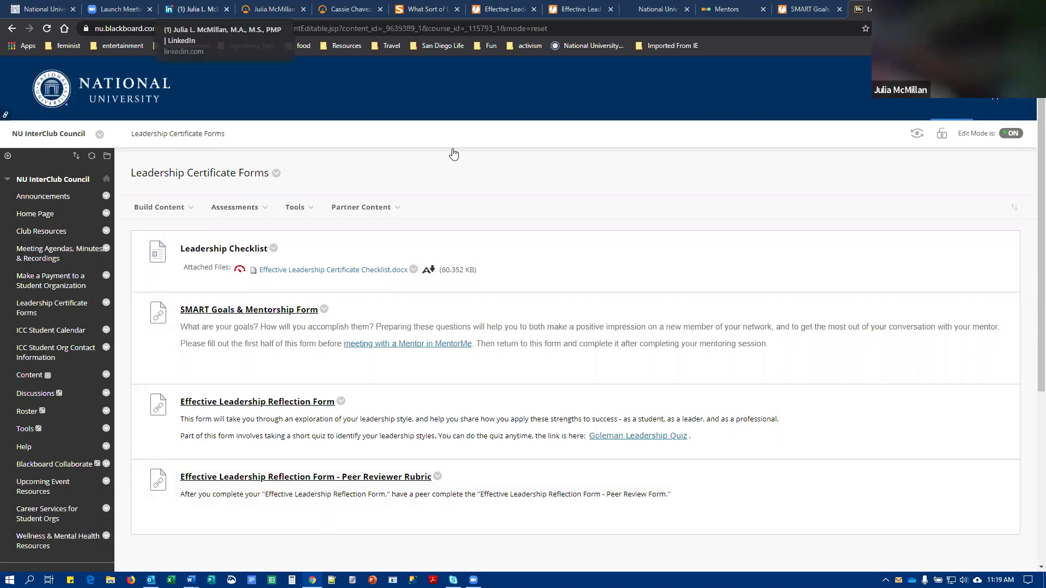
pyautogui.hotkey('ctrl', '3')
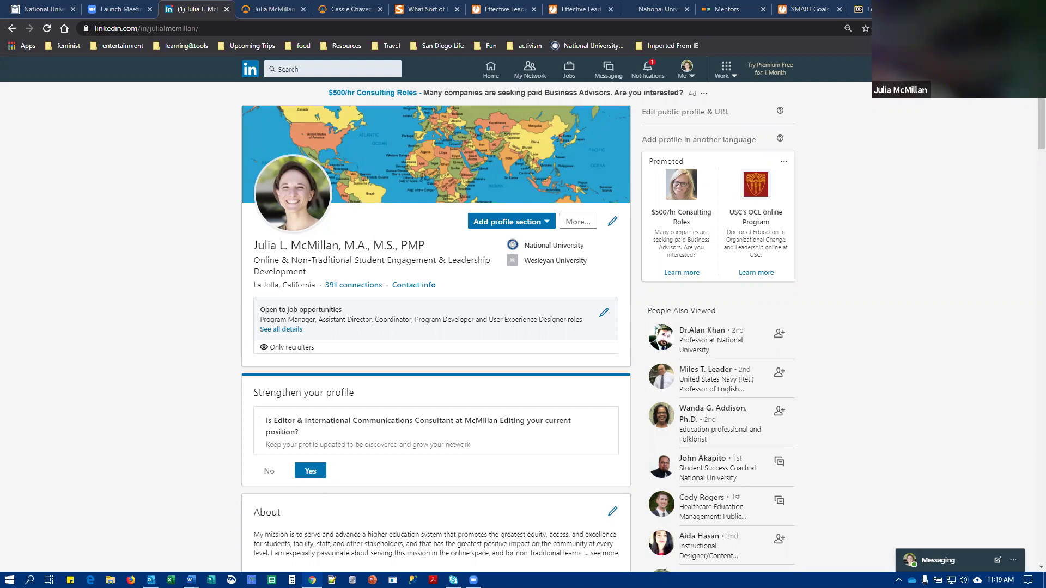
pyautogui.click(30, 11)
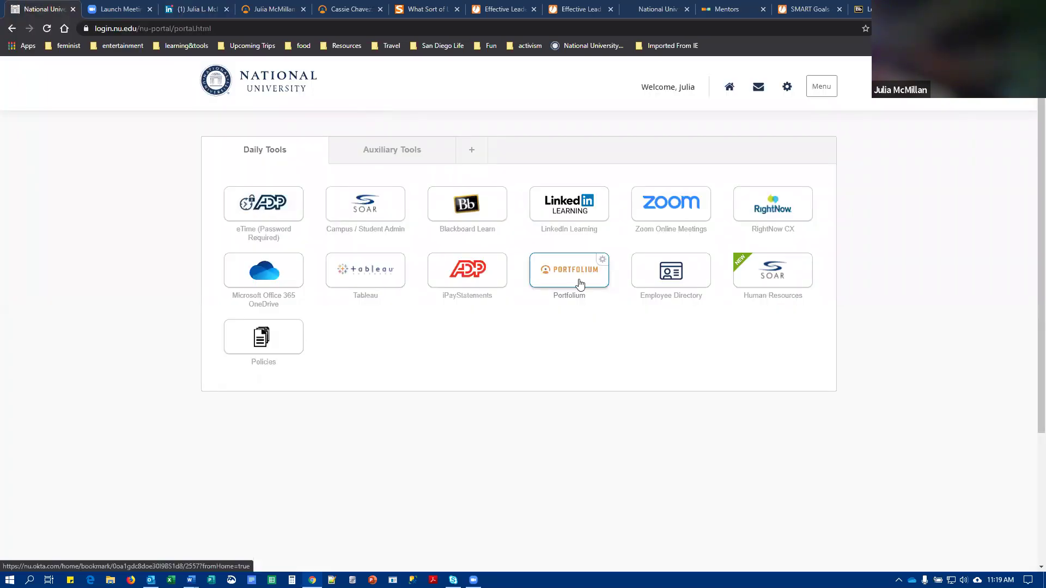
# Step: View a classmate's example Portfolium profile and its web address, then return to your own profile
pyautogui.click(268, 13)
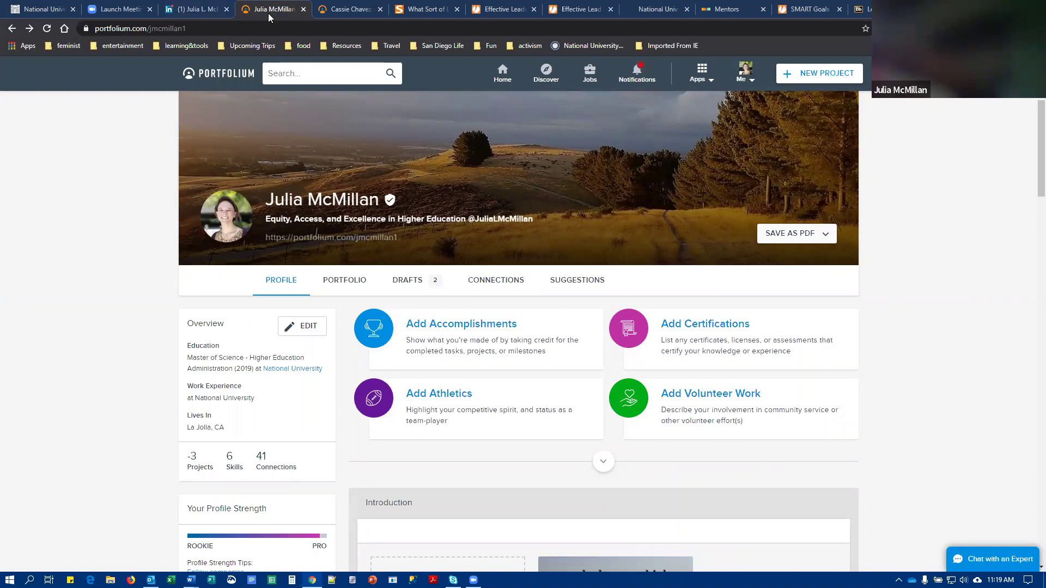
pyautogui.click(344, 10)
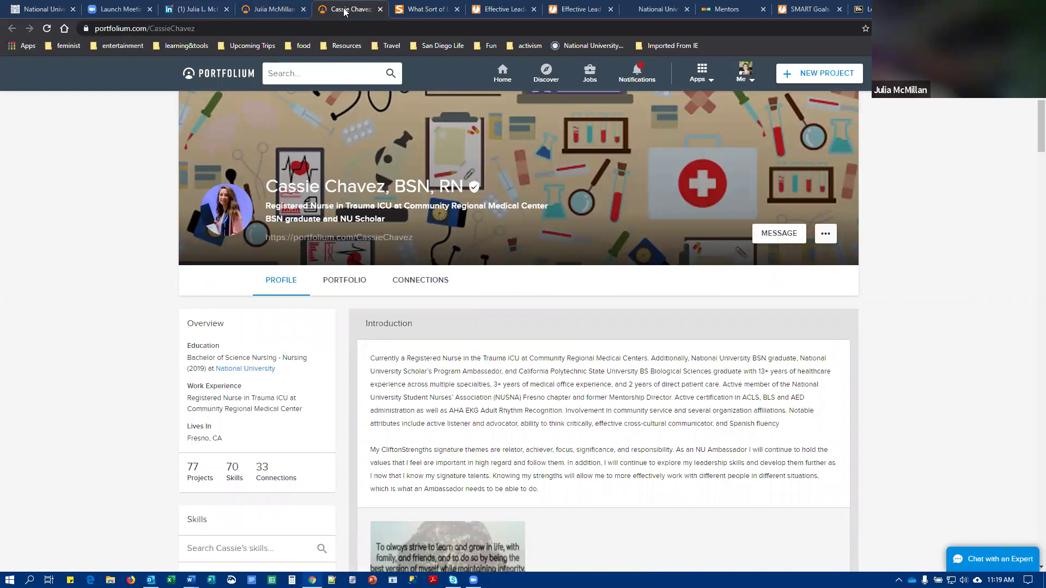
pyautogui.click(303, 25)
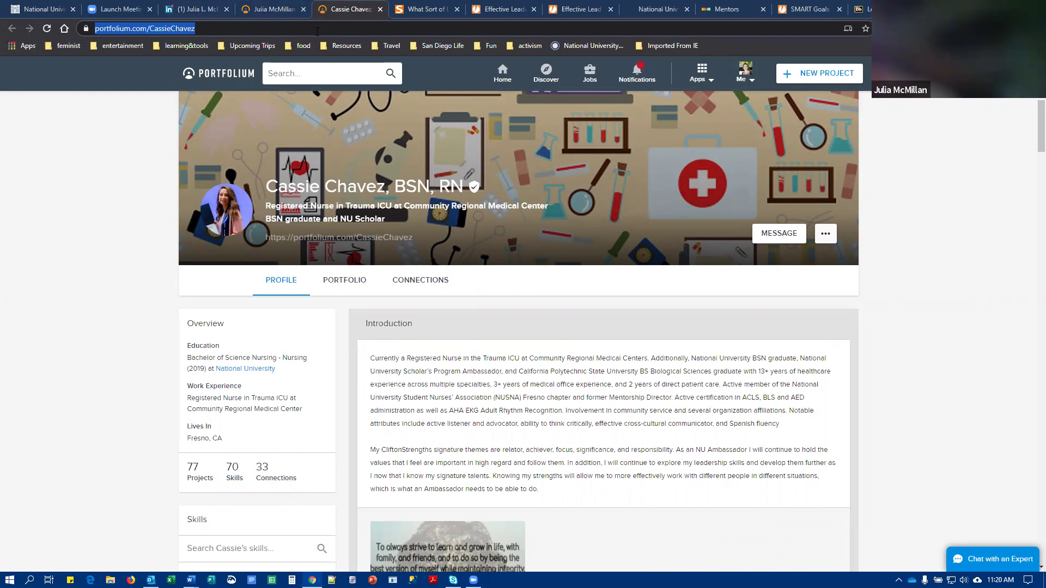
pyautogui.click(282, 12)
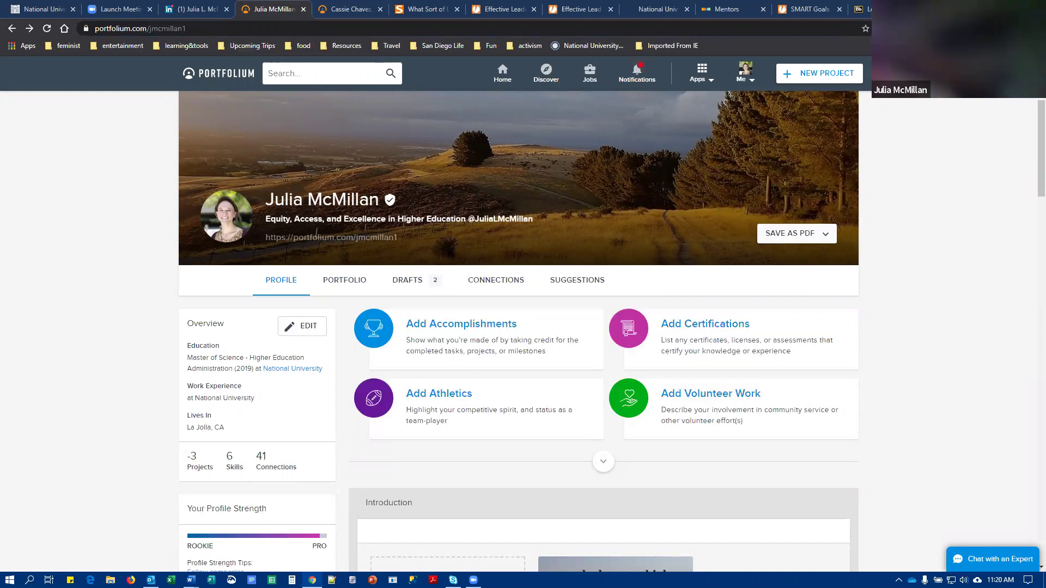
# Step: Create a new portfolio project and tag it with the 'Effective leadership' skill
pyautogui.click(344, 293)
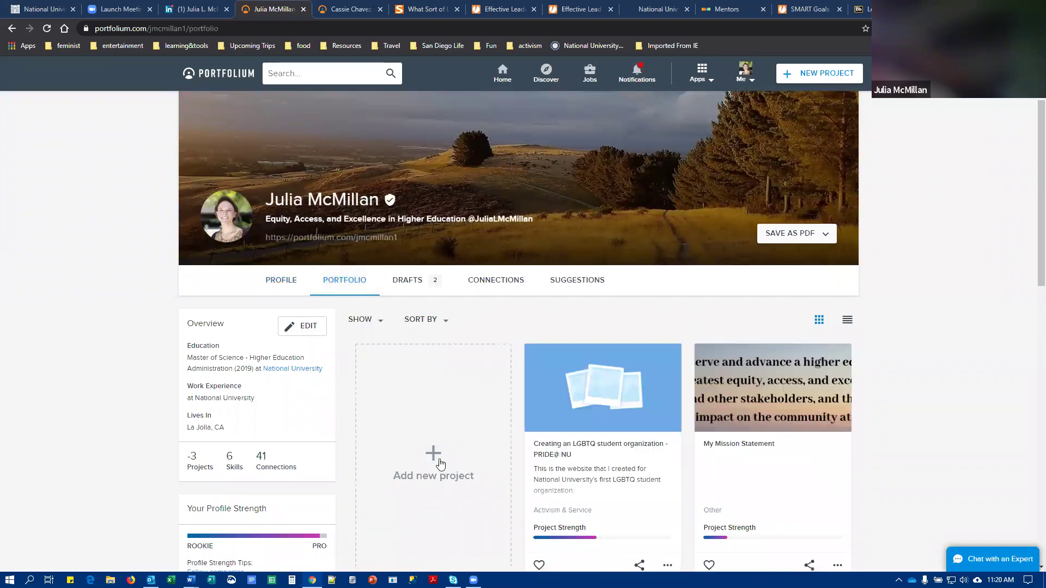
pyautogui.click(441, 466)
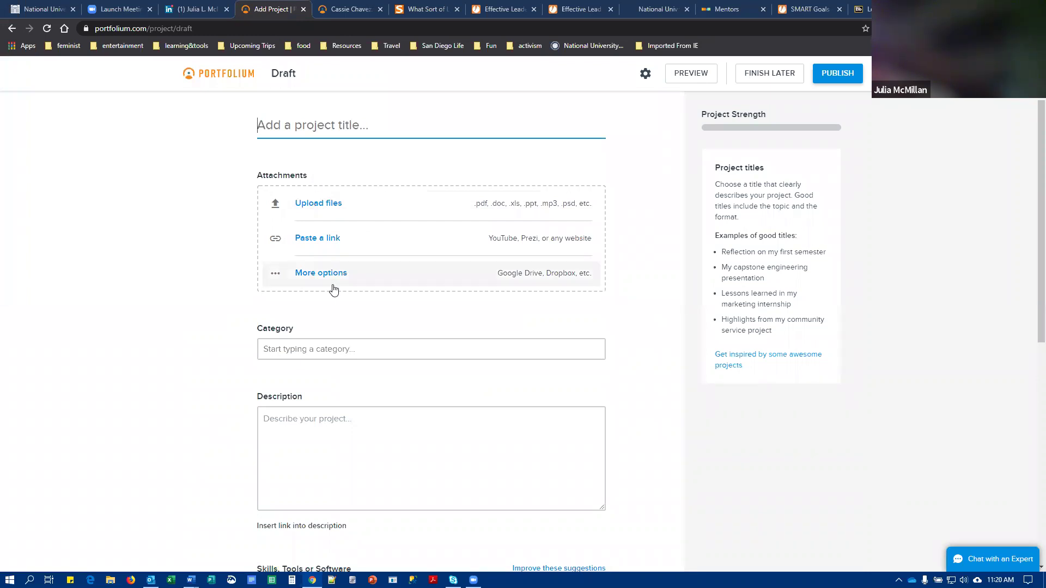
pyautogui.scroll(-3, 613, 436)
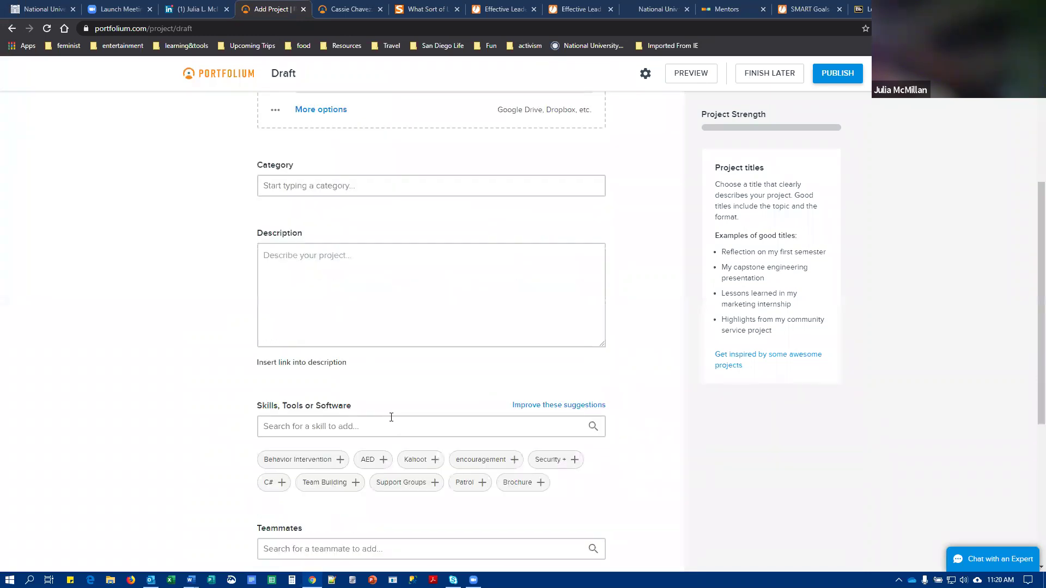
pyautogui.click(390, 425)
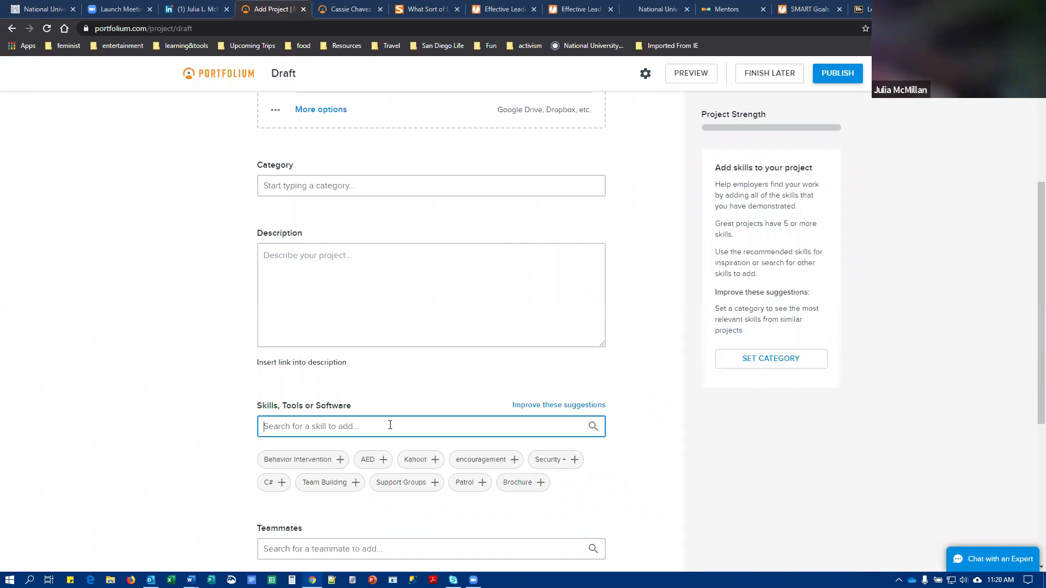
pyautogui.write('Effective Leadership')
pyautogui.click(298, 462)
pyautogui.scroll(-5, 604, 445)
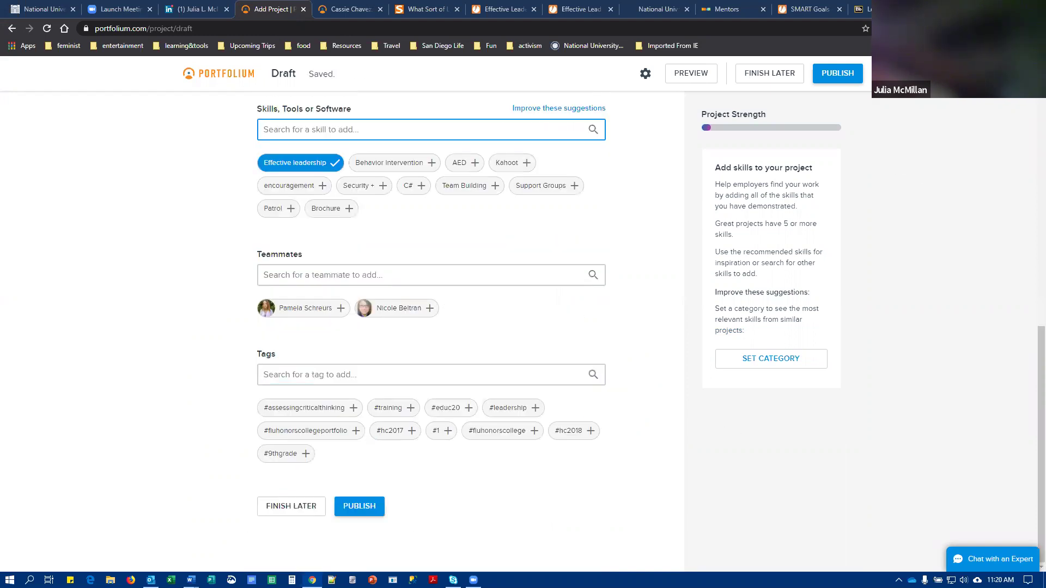
pyautogui.scroll(4, 600, 390)
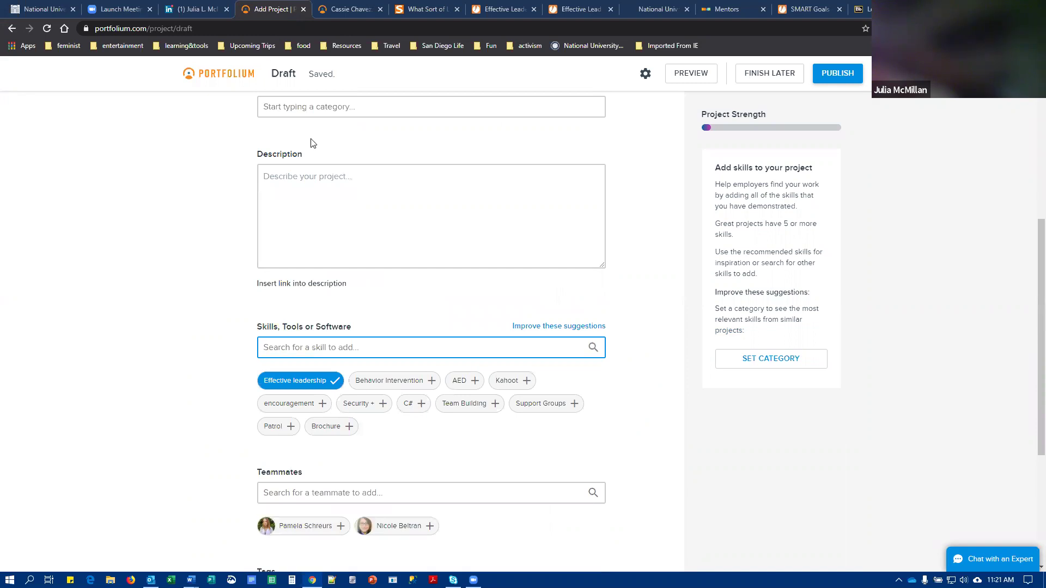
pyautogui.scroll(4, 262, 87)
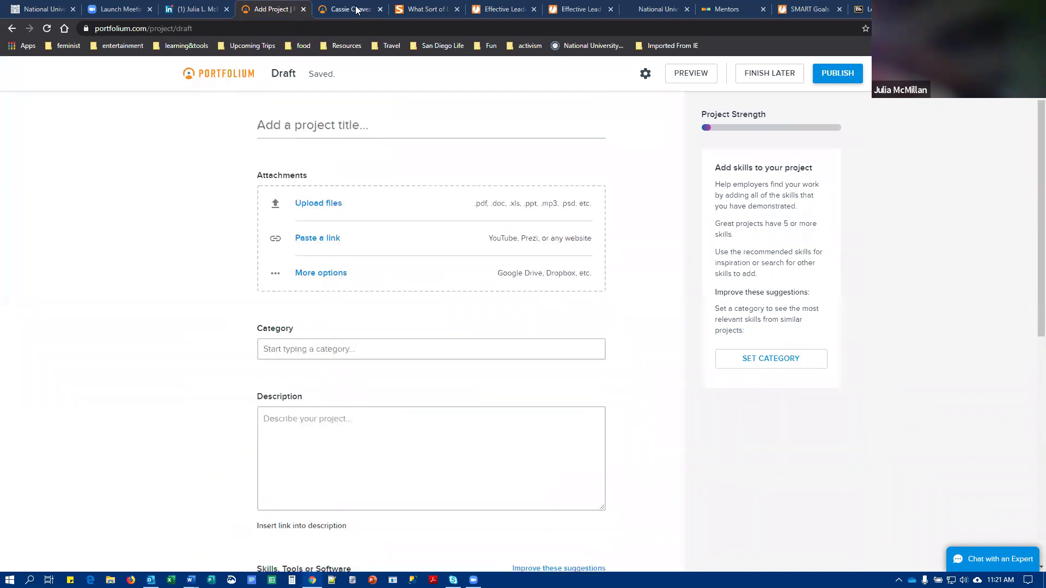
# Step: Expand the classmate's full skills list and filter their projects by Leadership Skills
pyautogui.hotkey('ctrl', 'Tab')
pyautogui.scroll(-4, 289, 426)
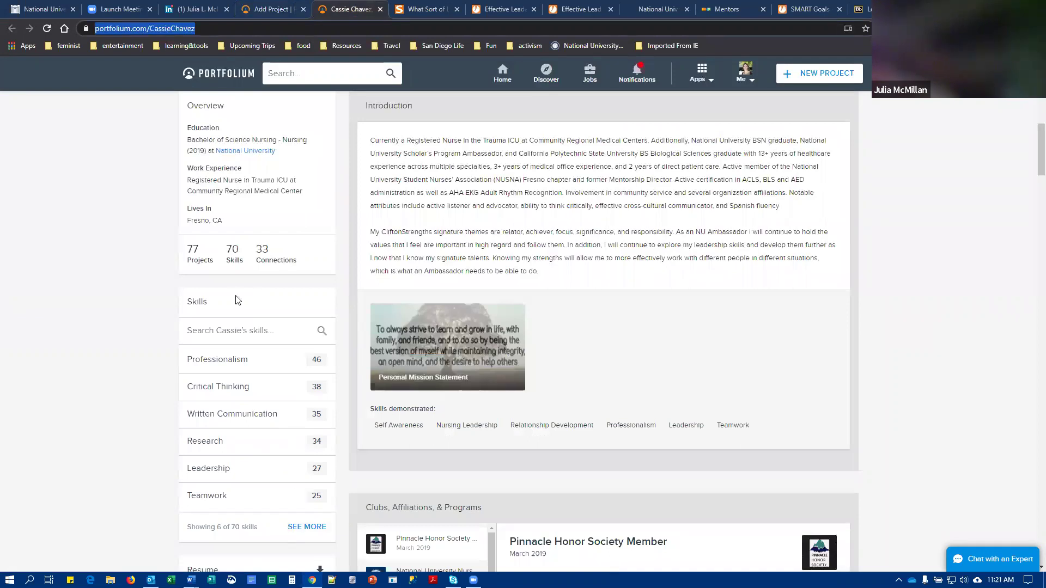
pyautogui.scroll(-4, 244, 350)
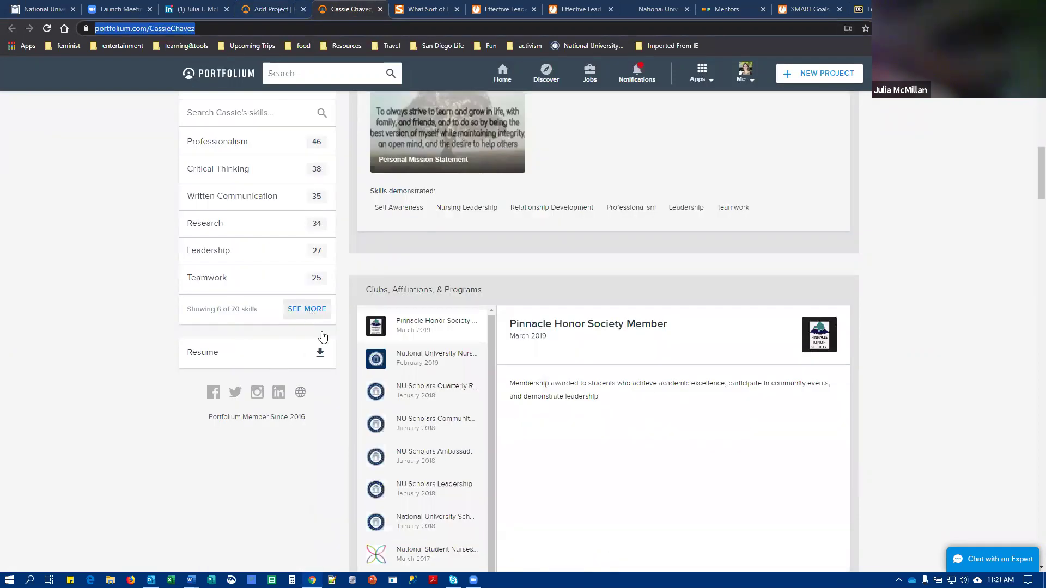
pyautogui.click(312, 305)
pyautogui.scroll(-2, 259, 319)
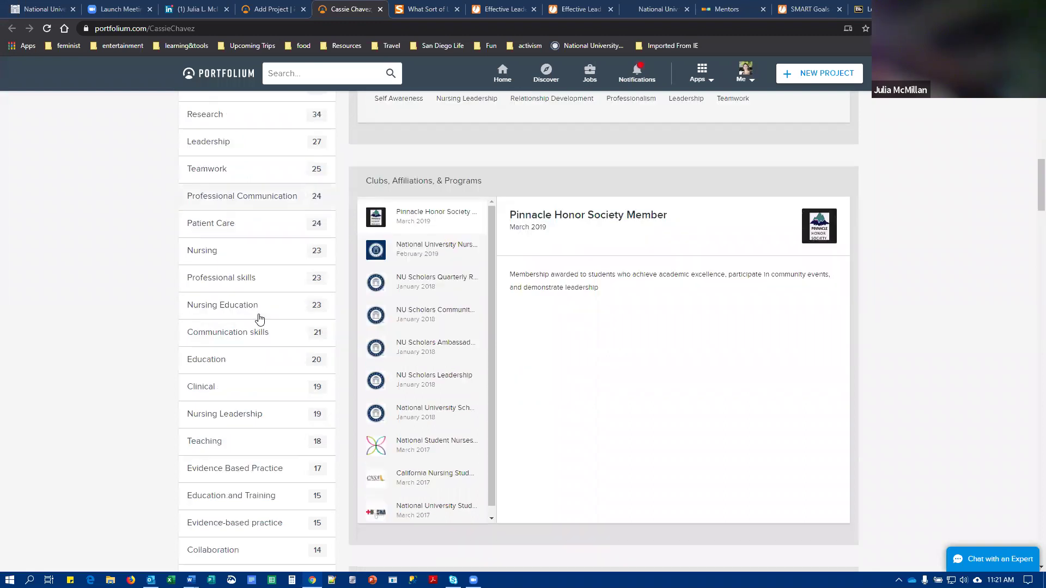
pyautogui.scroll(-1, 259, 319)
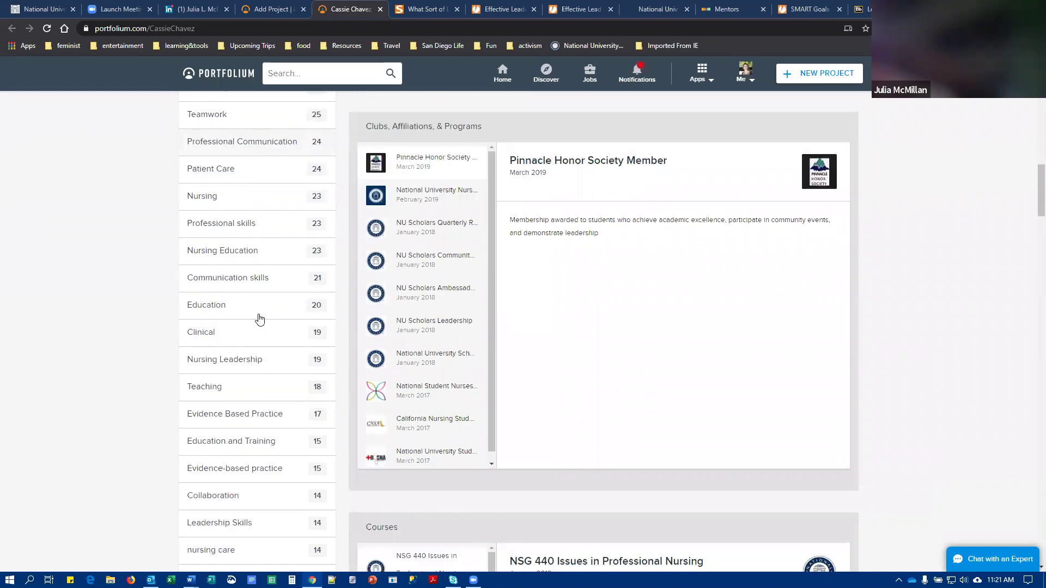
pyautogui.scroll(-14, 259, 319)
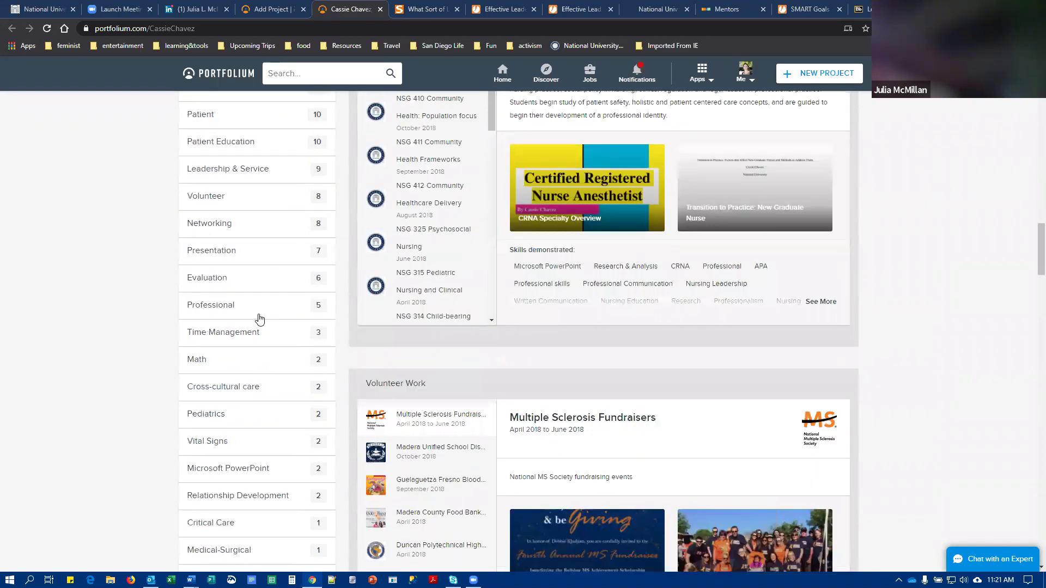
pyautogui.scroll(12, 260, 319)
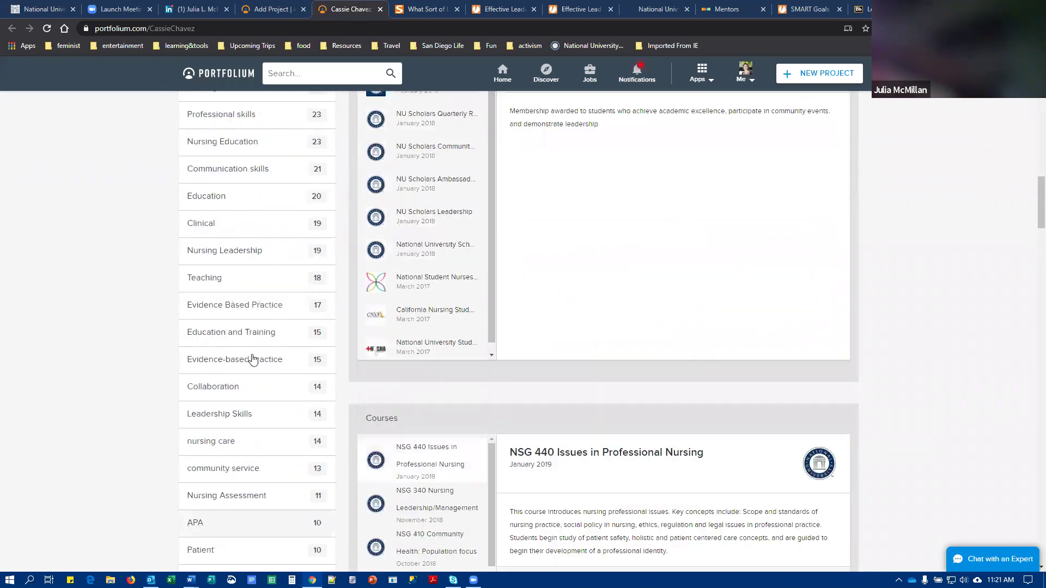
pyautogui.click(241, 416)
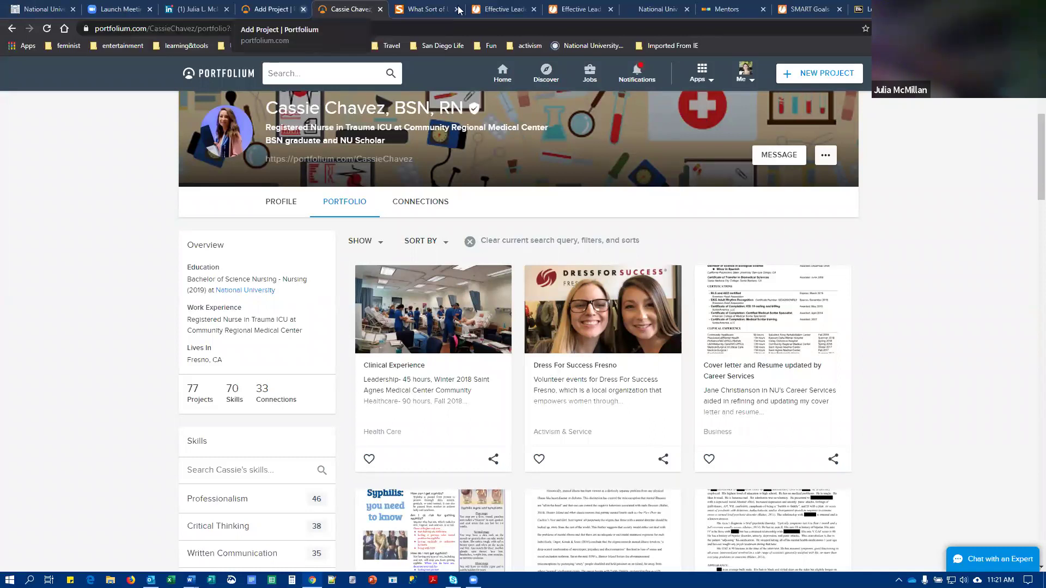
# Step: Switch to the Skills You Need 'What Sort of Leader are You?' quiz page
pyautogui.hotkey('ctrl', 'Tab')
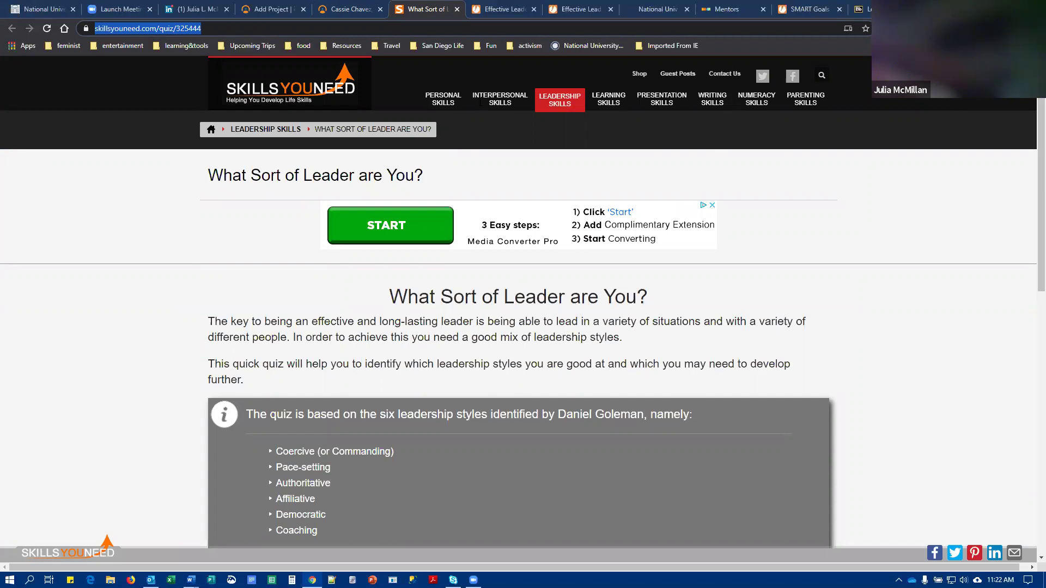
# Step: Open the Effective Leadership Reflection Form and expand its Survey Questions section
pyautogui.click(511, 9)
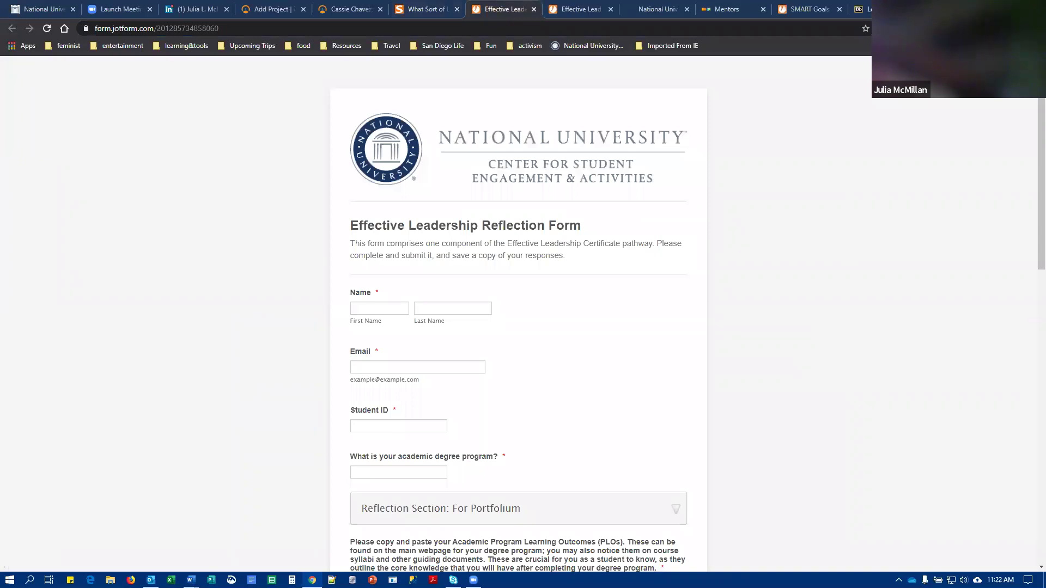
pyautogui.hotkey('ctrl', '9')
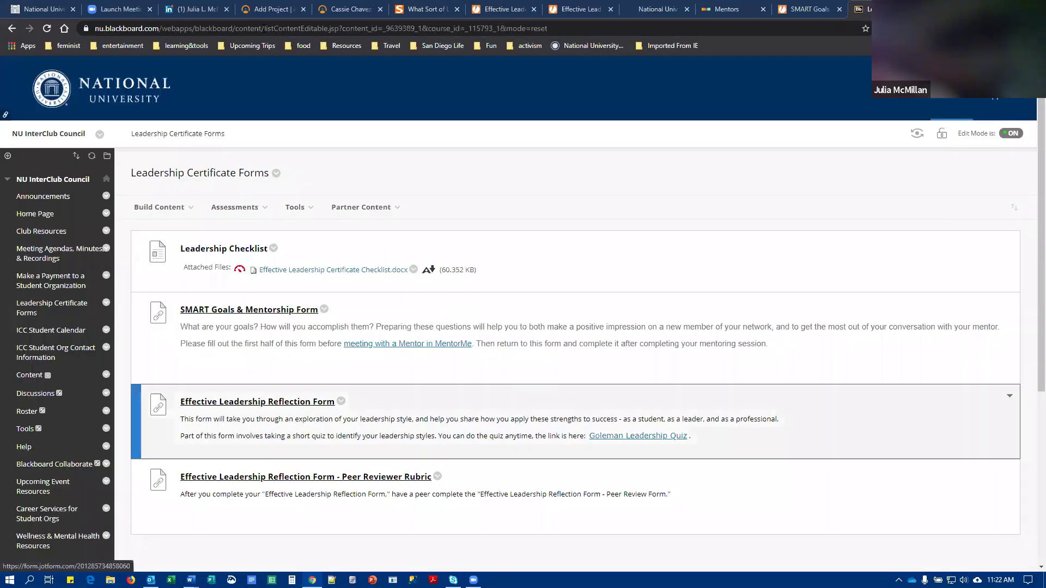
pyautogui.click(493, 11)
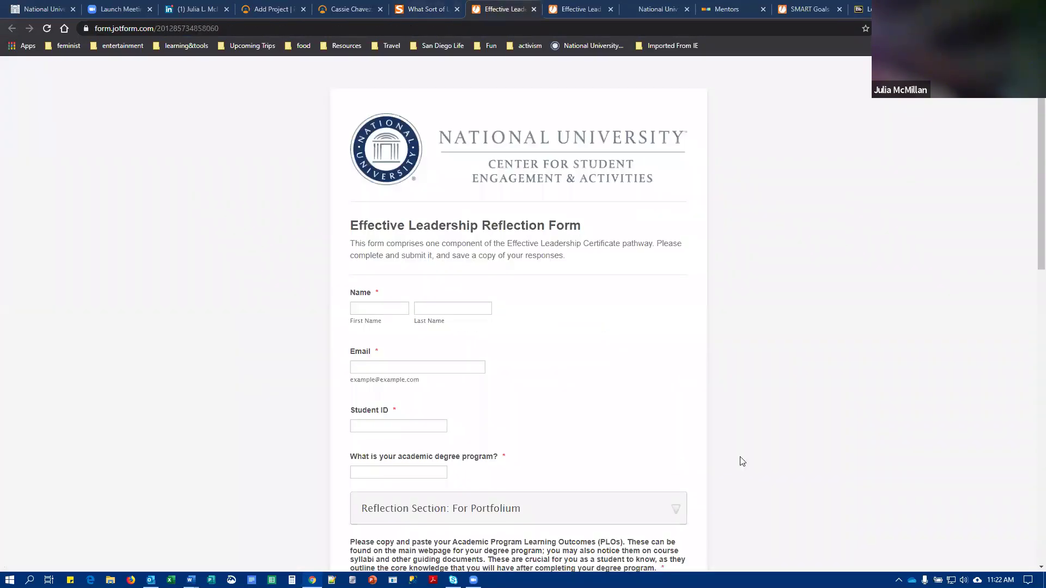
pyautogui.scroll(-4, 865, 358)
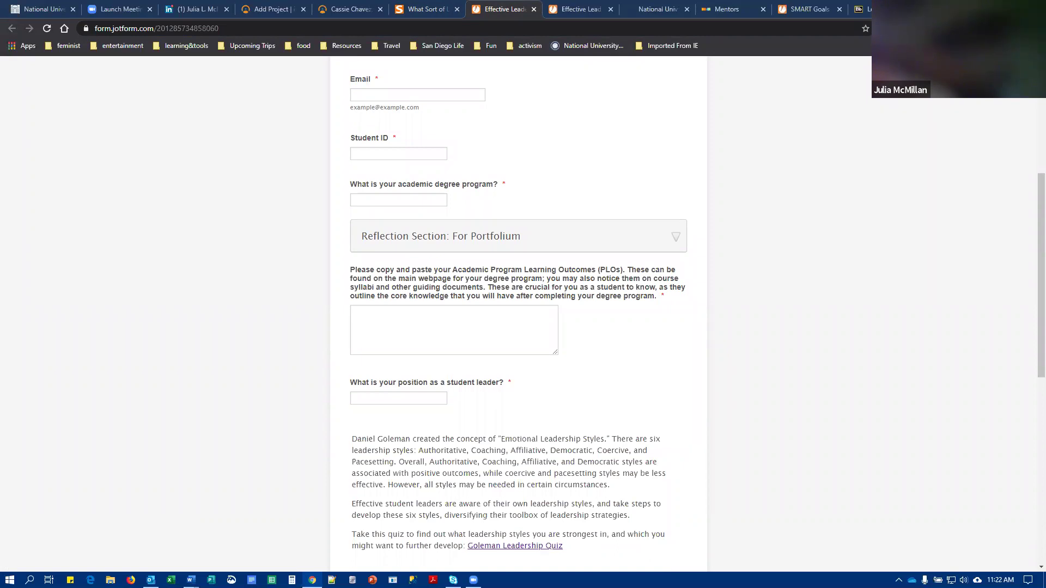
pyautogui.scroll(-8, 793, 302)
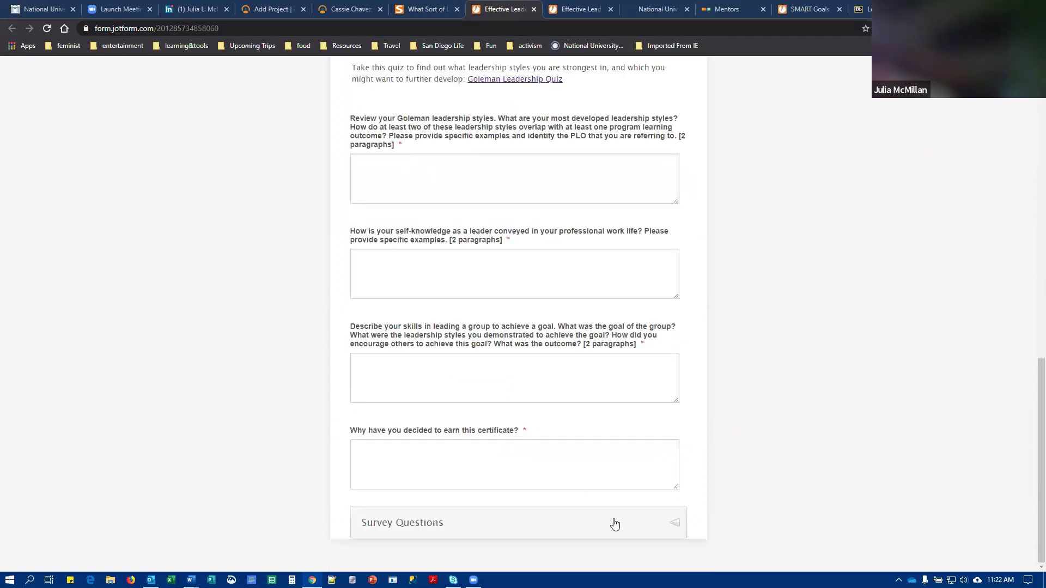
pyautogui.click(620, 524)
pyautogui.scroll(-10, 648, 436)
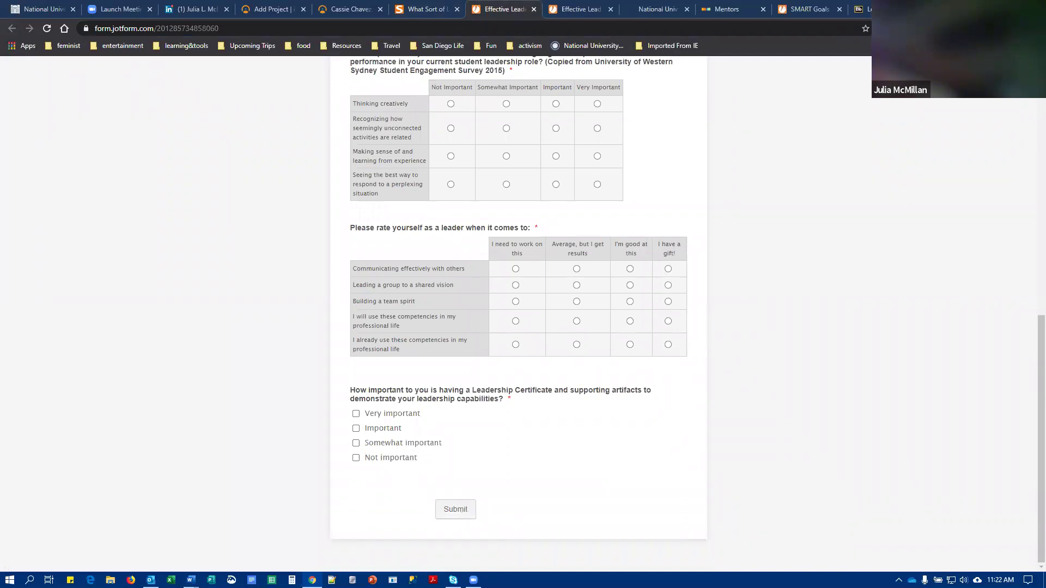
pyautogui.press('Home')
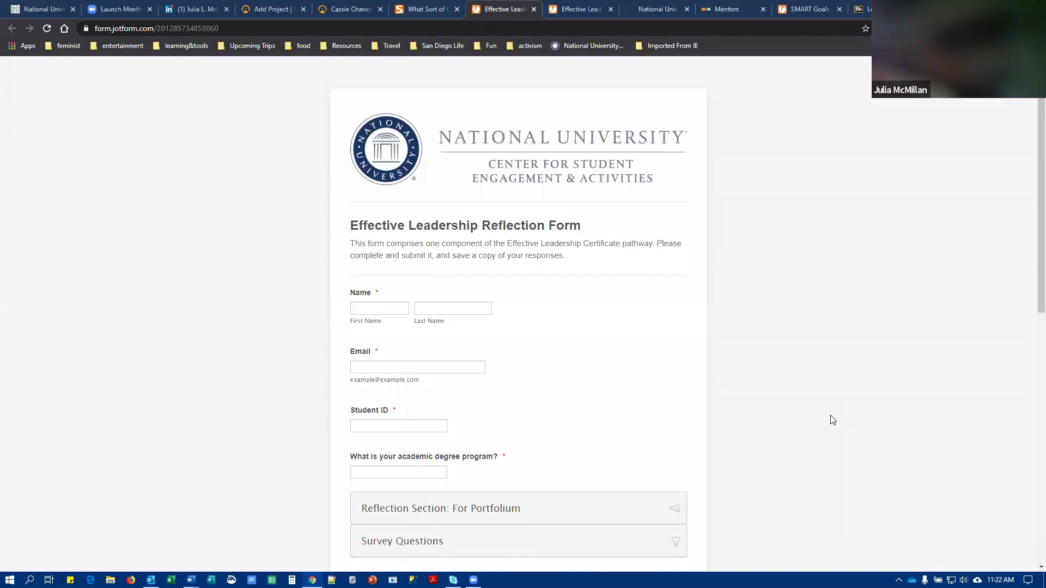
pyautogui.scroll(-4, 831, 420)
pyautogui.scroll(2, 812, 417)
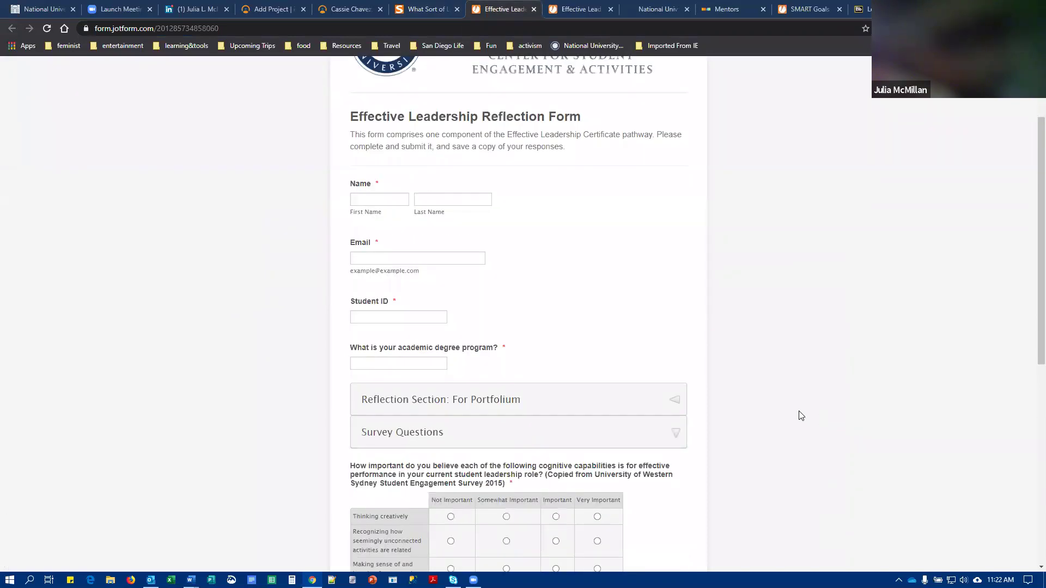
# Step: Collapse Survey Questions and expand the 'Reflection Section: For Portfolium' questions
pyautogui.click(674, 439)
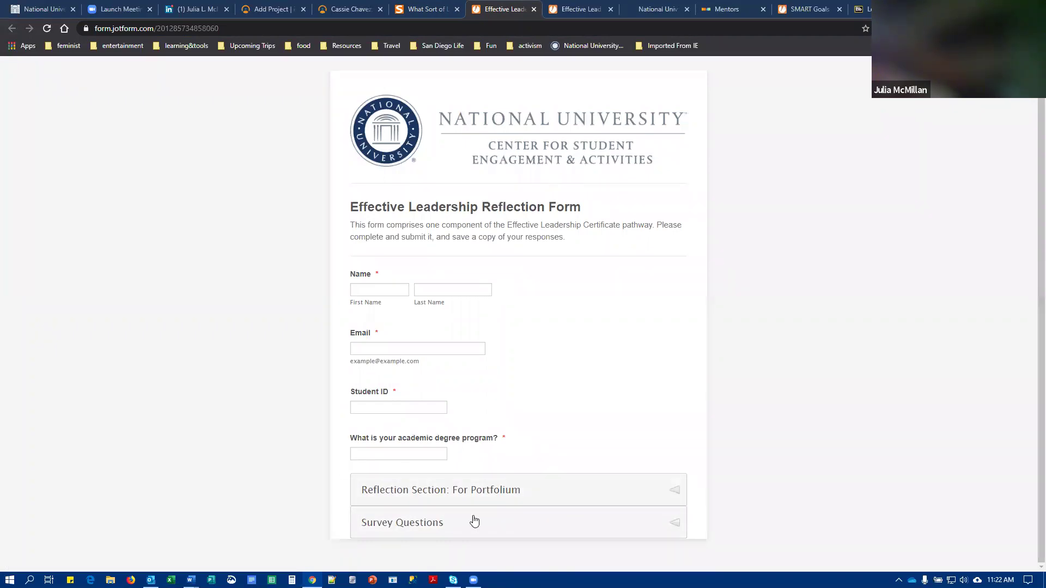
pyautogui.click(676, 492)
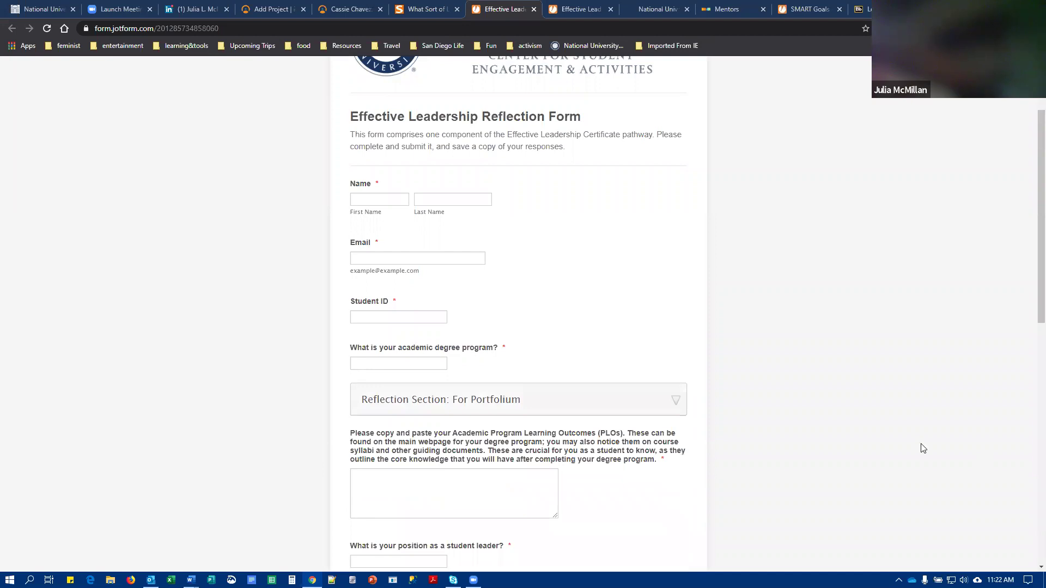
pyautogui.scroll(-12, 923, 448)
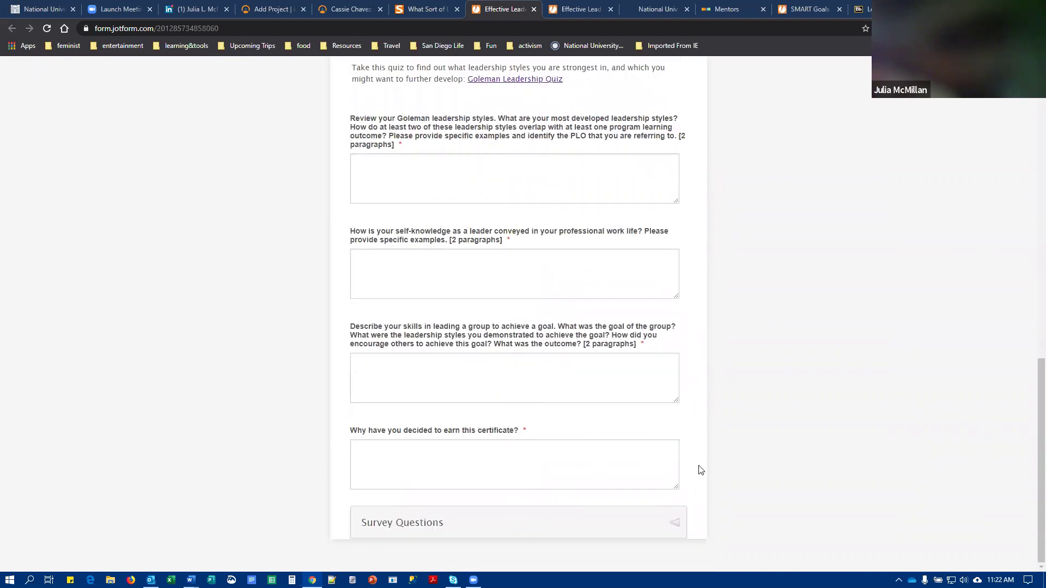
pyautogui.scroll(2, 738, 460)
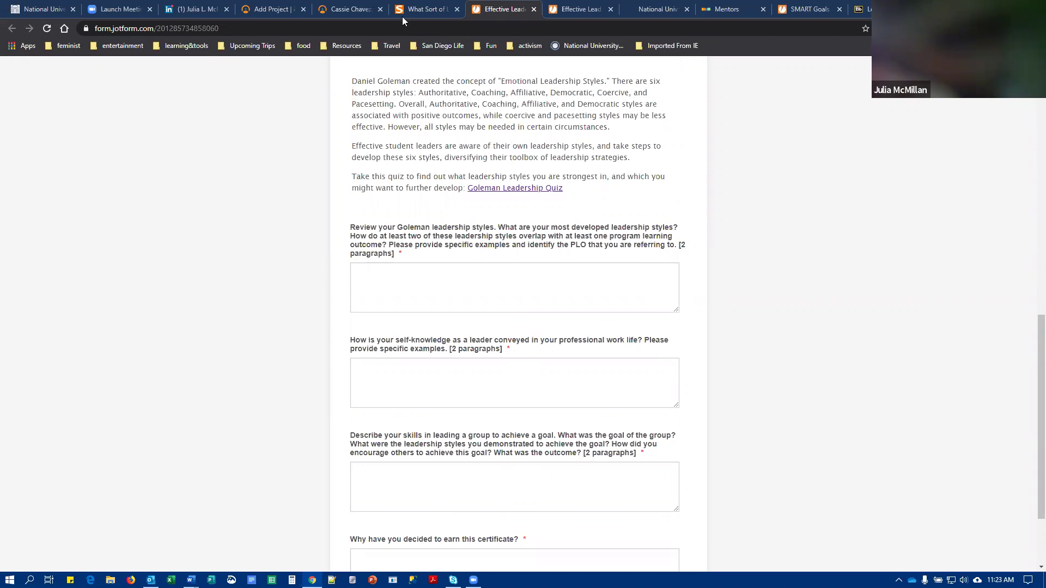
pyautogui.scroll(6, 479, 233)
pyautogui.scroll(2, 479, 233)
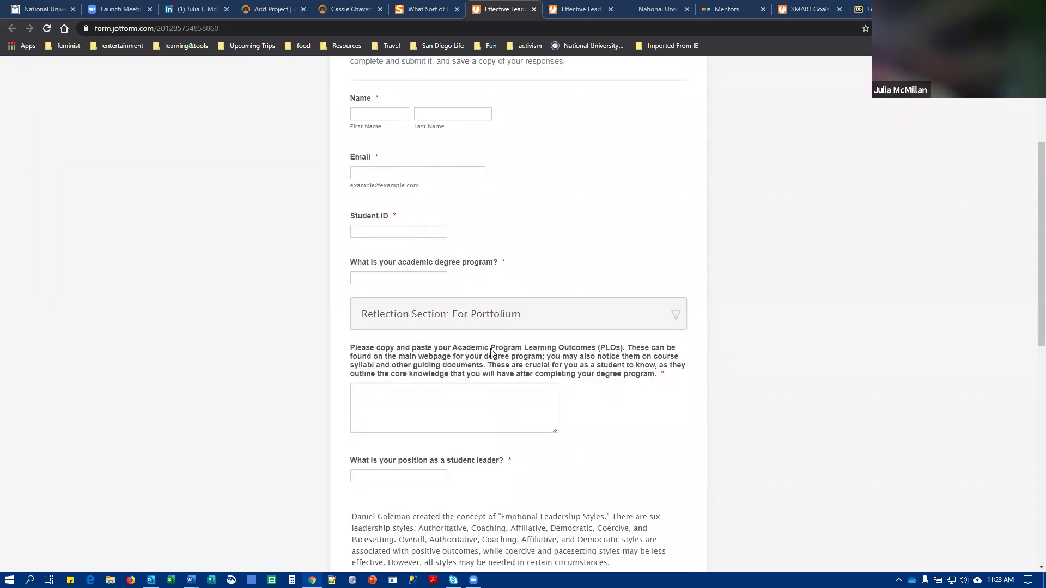
pyautogui.scroll(-8, 727, 387)
pyautogui.scroll(8, 607, 412)
# Step: Show the Peer Reviewer Rubric's points total, Portfolium requirements checklist and Submit button
pyautogui.click(579, 12)
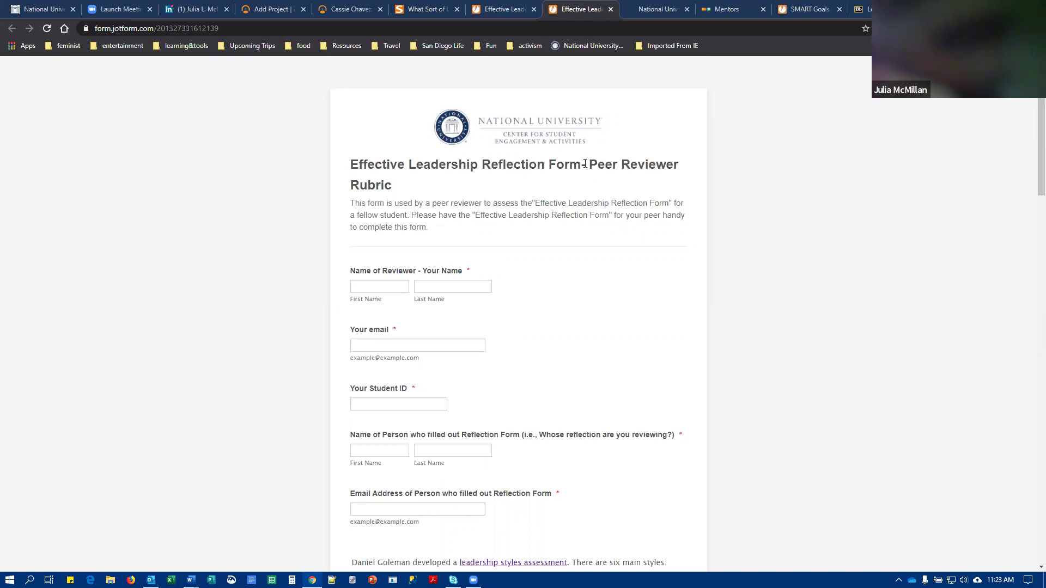
pyautogui.scroll(-5, 726, 352)
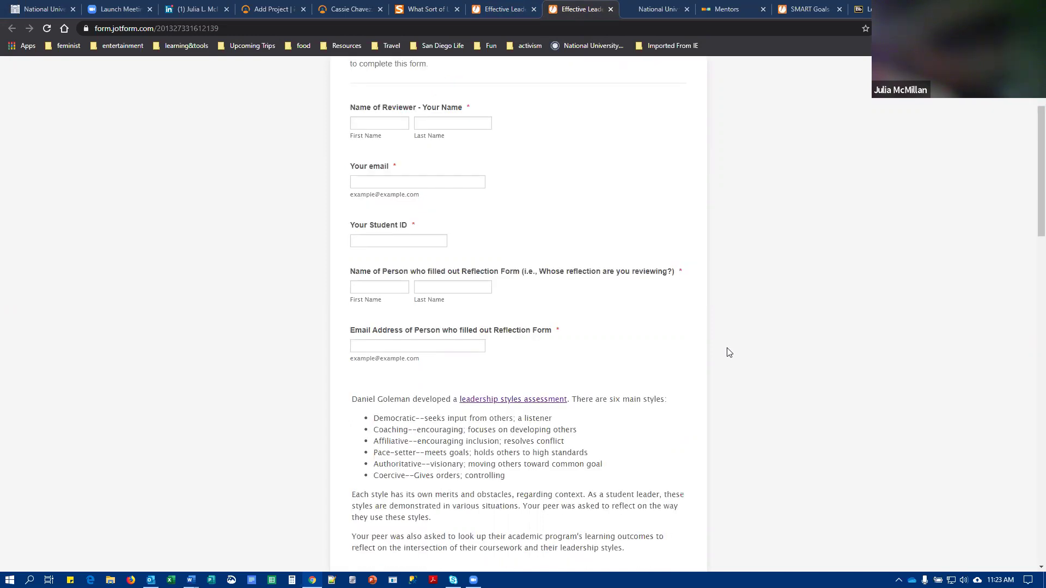
pyautogui.scroll(-15, 702, 368)
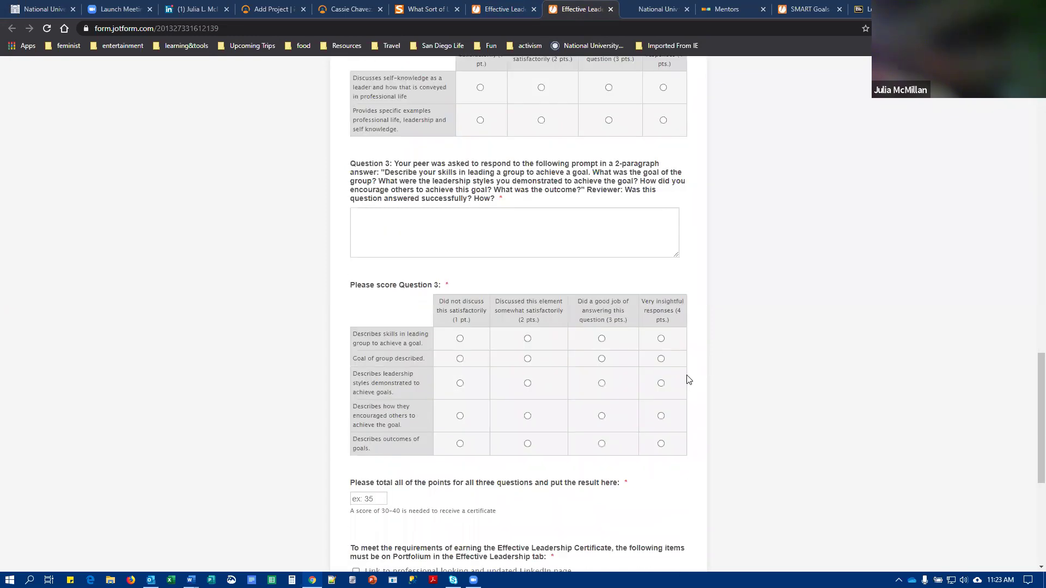
pyautogui.scroll(8, 685, 376)
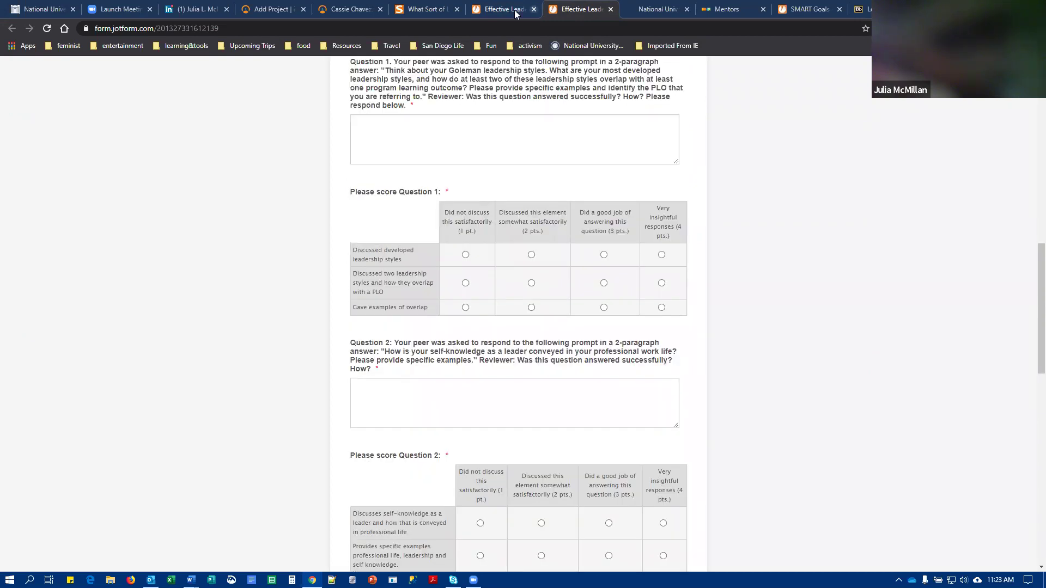
pyautogui.click(516, 11)
pyautogui.click(578, 9)
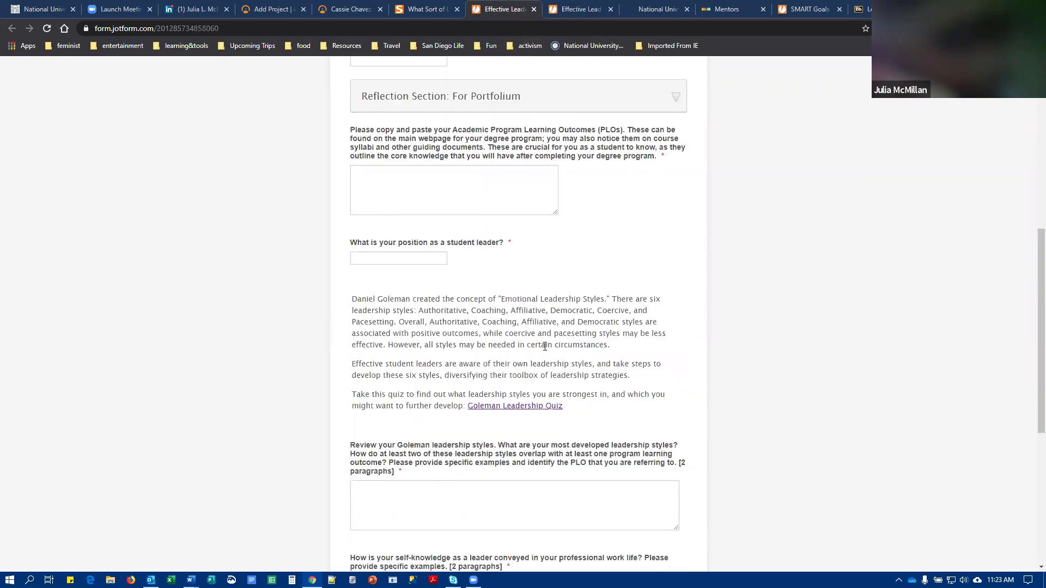
pyautogui.click(581, 11)
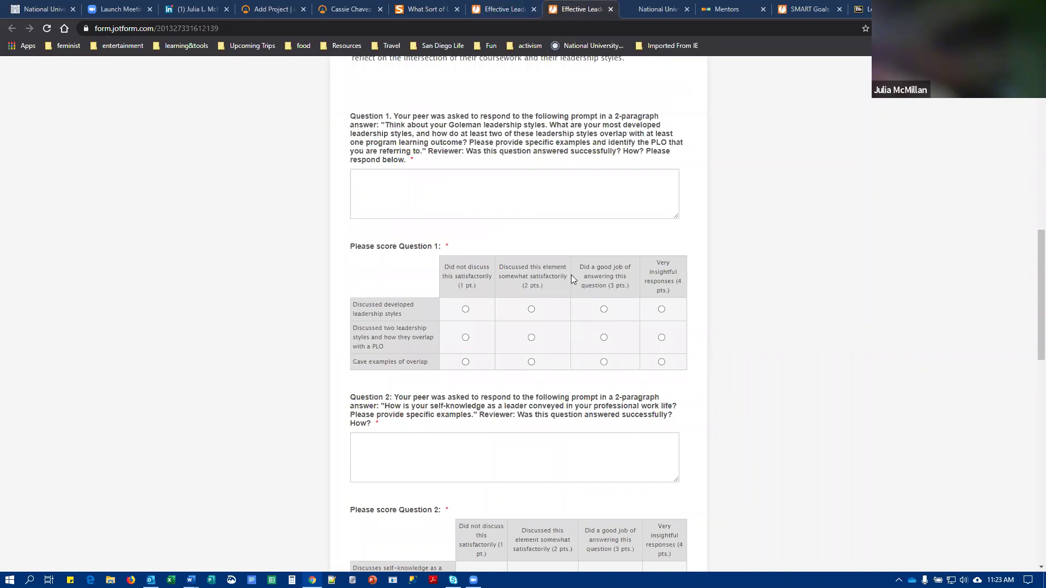
pyautogui.scroll(-2, 586, 354)
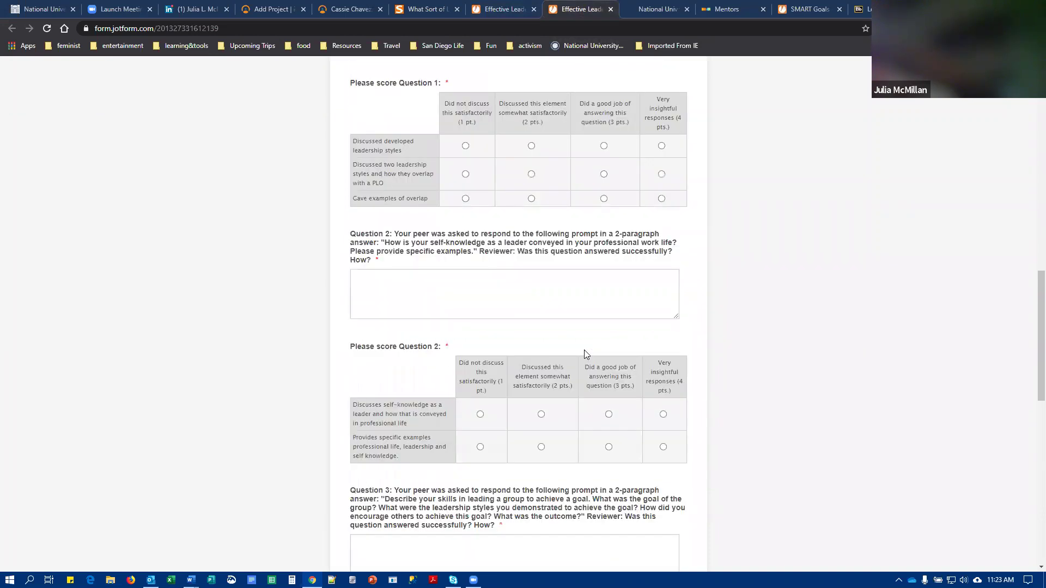
pyautogui.scroll(-12, 584, 354)
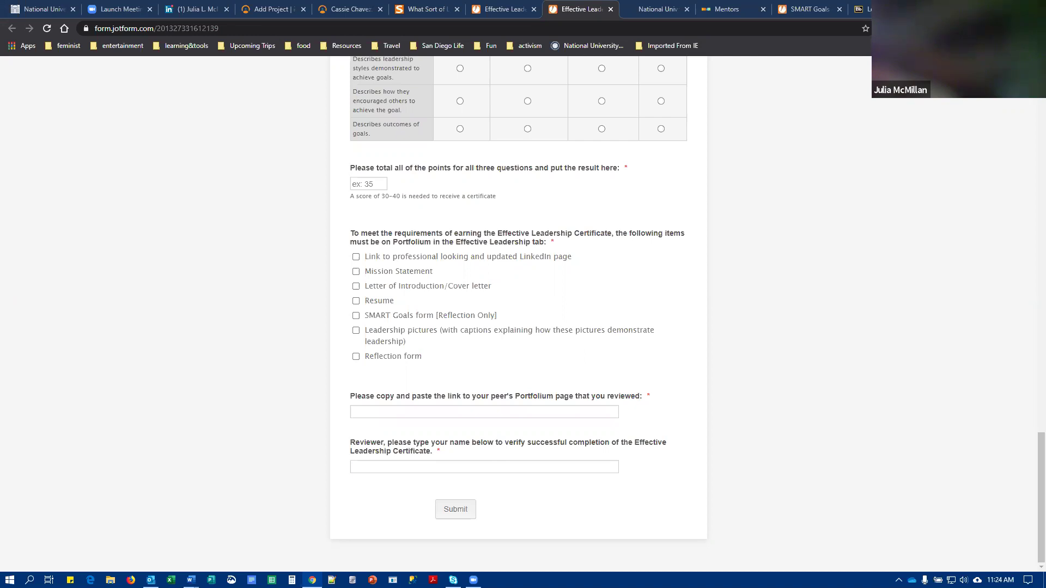
# Step: Check the MentorMe alumni page and Firsthand dashboard, then list matched mentors (93%, 91%)
pyautogui.click(646, 10)
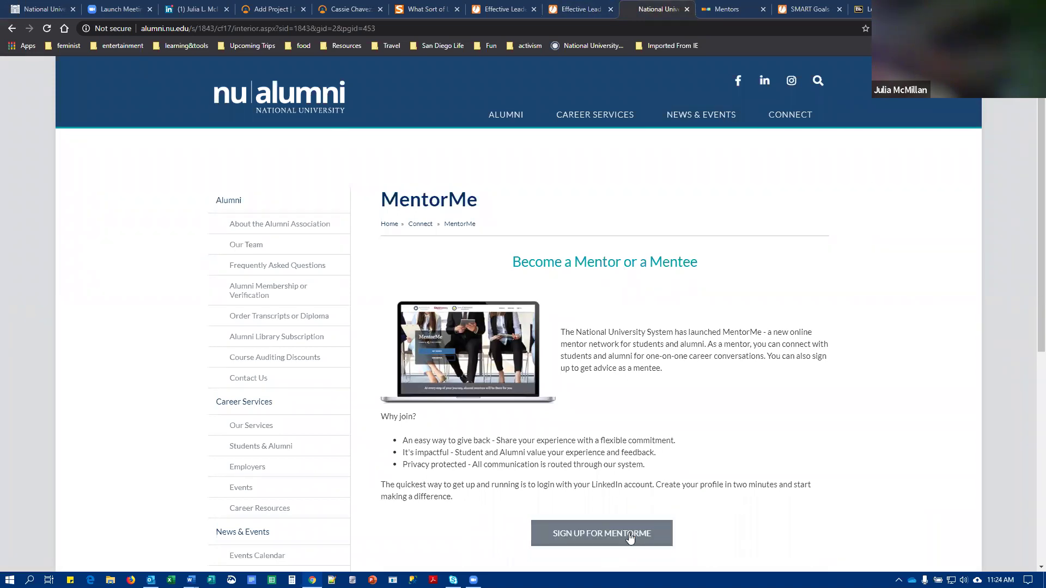
pyautogui.click(741, 12)
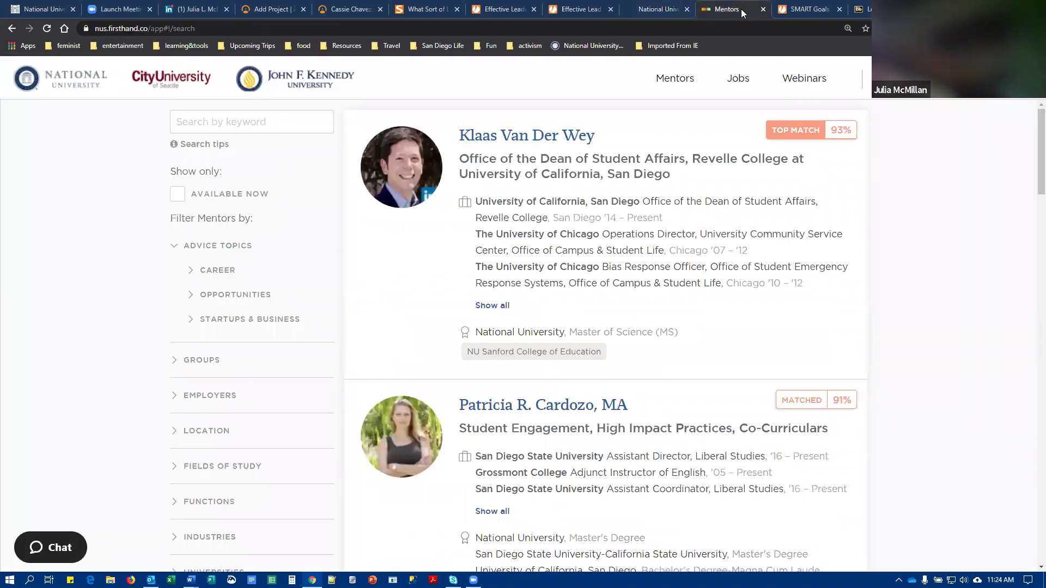
pyautogui.click(893, 78)
pyautogui.click(866, 166)
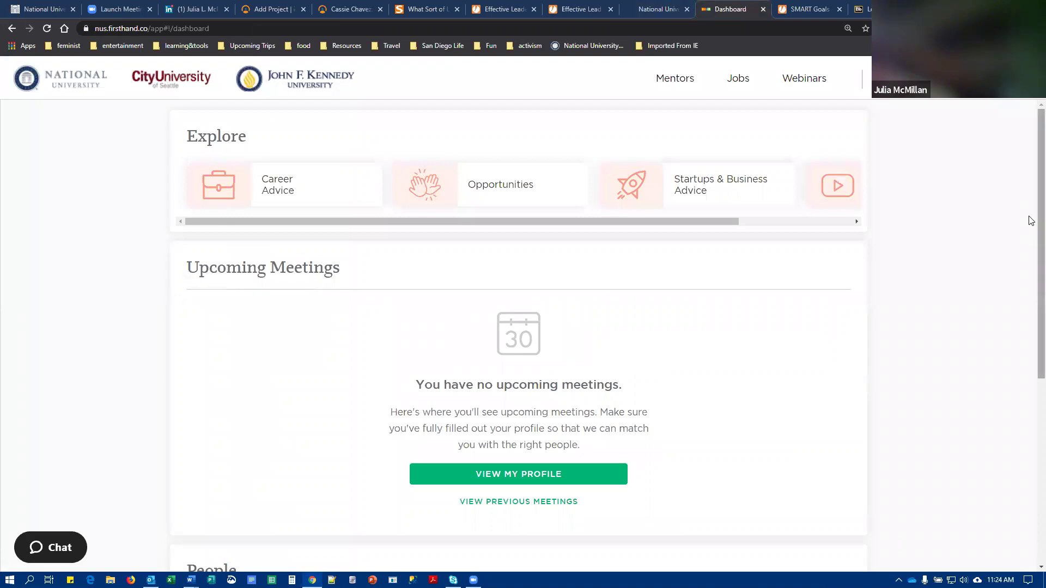
pyautogui.click(656, 80)
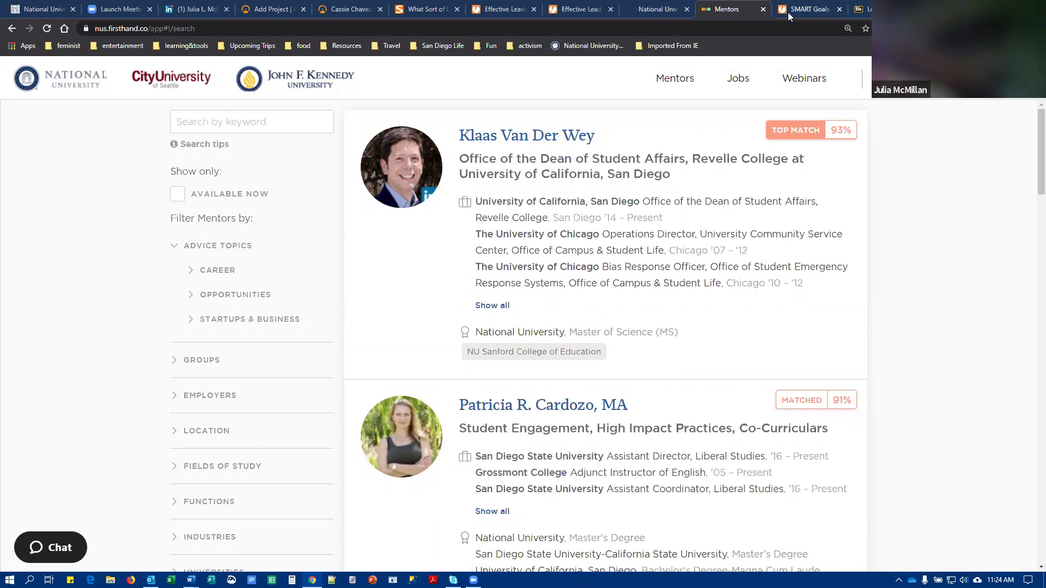
# Step: Switch to the SMART Goals + Mentorship form and scroll down to its Part 1–6 headers
pyautogui.click(788, 12)
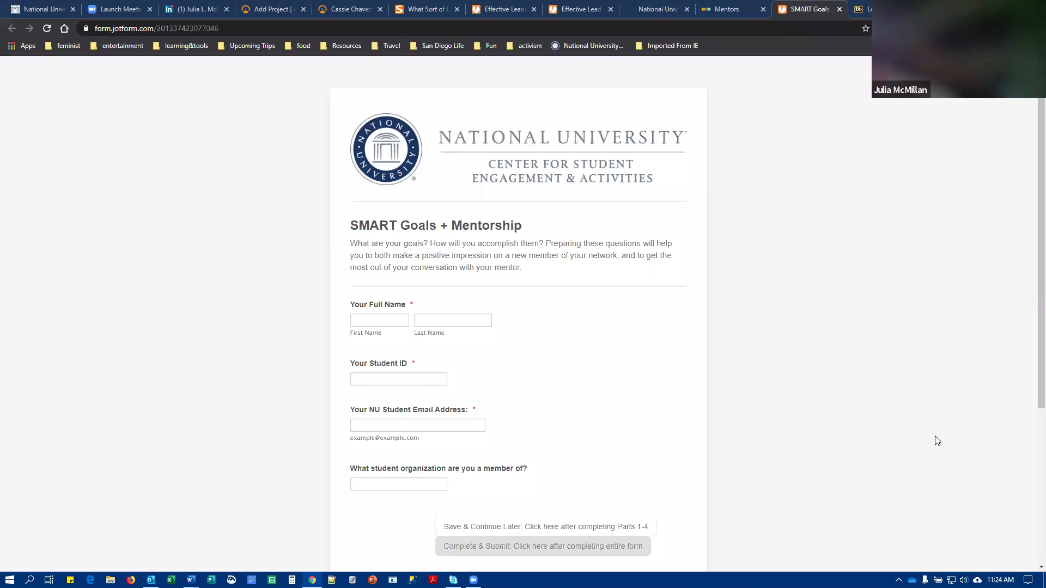
pyautogui.scroll(-3, 937, 440)
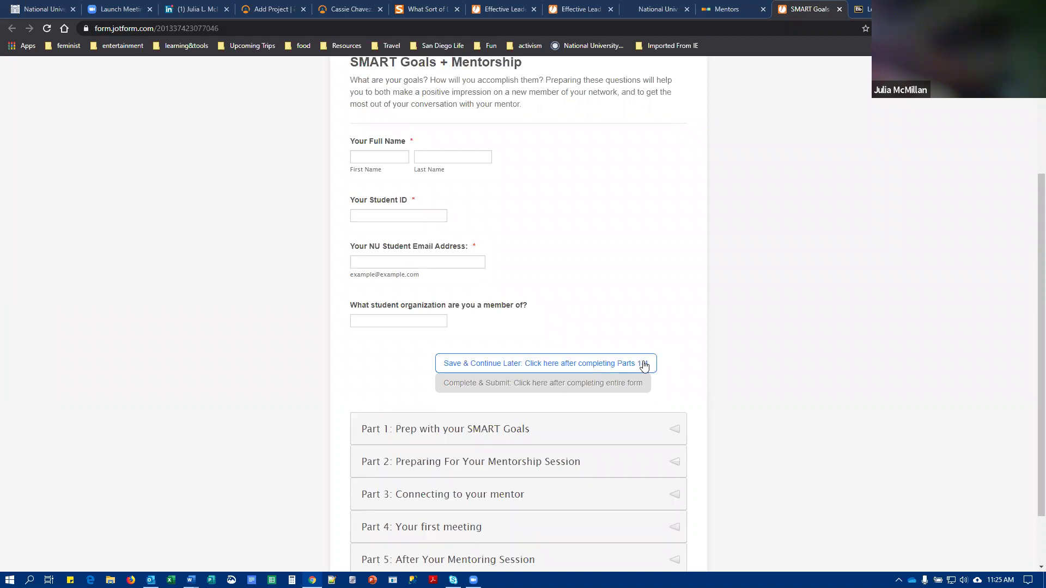
pyautogui.scroll(-1, 760, 380)
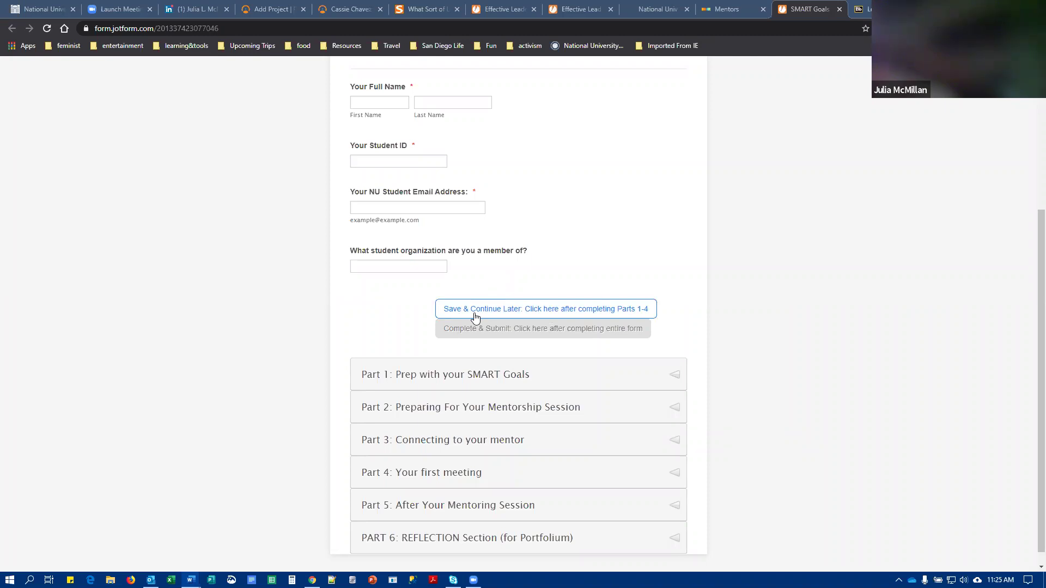
pyautogui.scroll(-1, 759, 376)
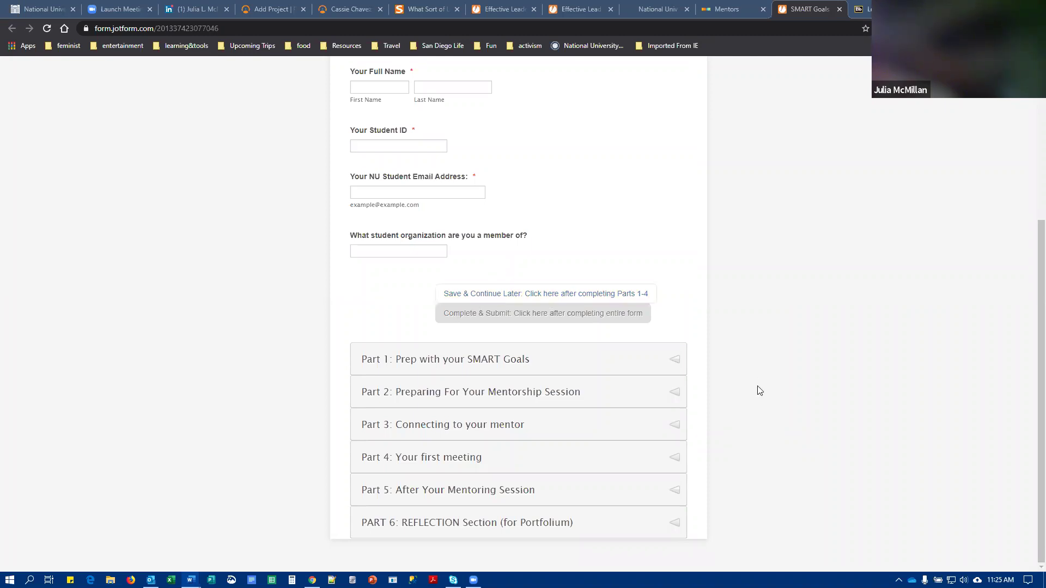
# Step: Reveal Part 6's questions on a SMART next step, strengths and mentor outcomes
pyautogui.click(676, 523)
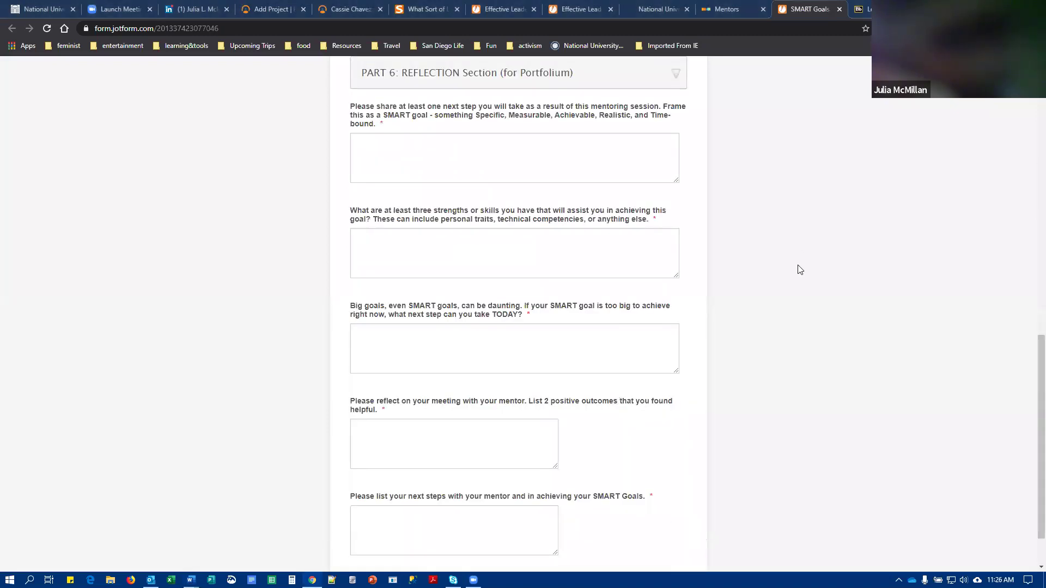
pyautogui.scroll(5, 796, 288)
pyautogui.scroll(-3, 798, 288)
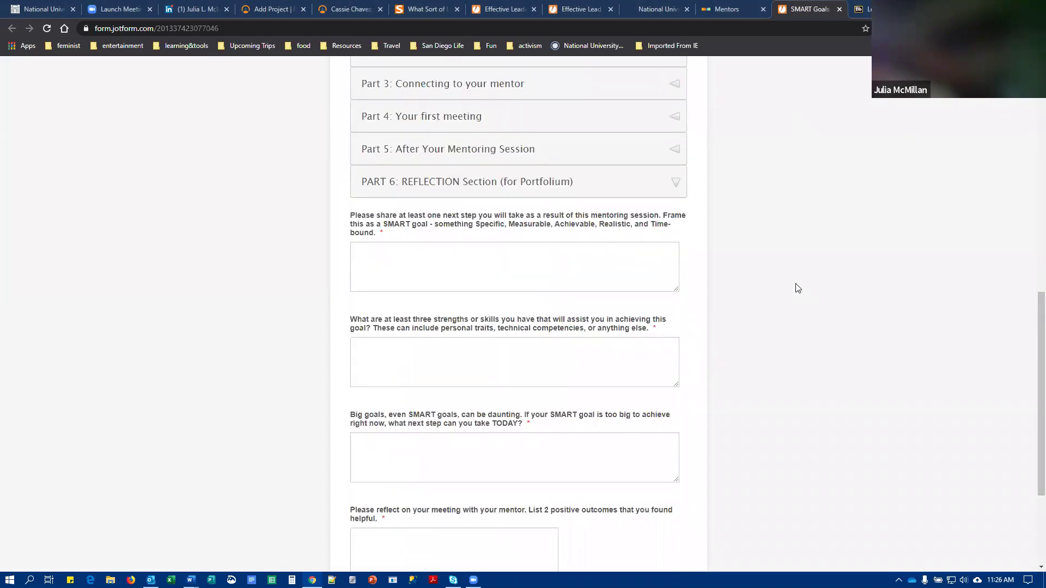
pyautogui.scroll(-2, 797, 288)
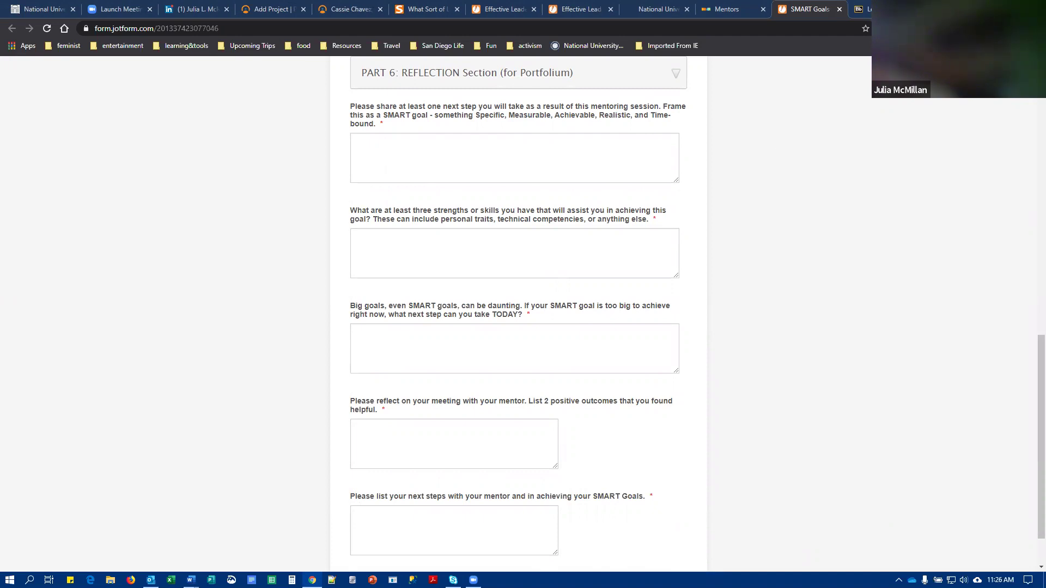
# Step: Filter the classmate's Portfolium portfolio by the Leadership skill to list its tagged projects
pyautogui.click(343, 10)
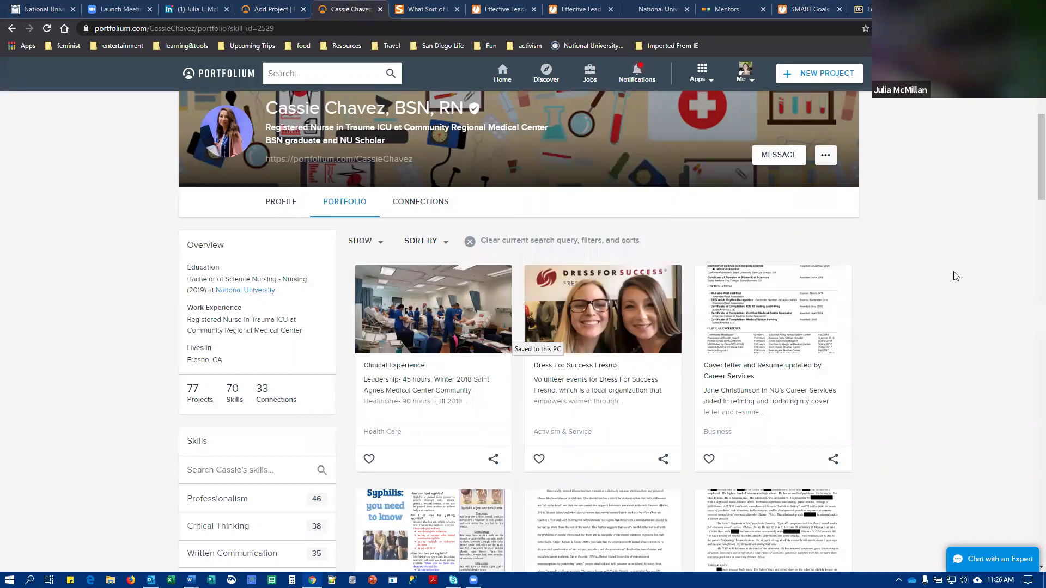
pyautogui.scroll(-4, 954, 276)
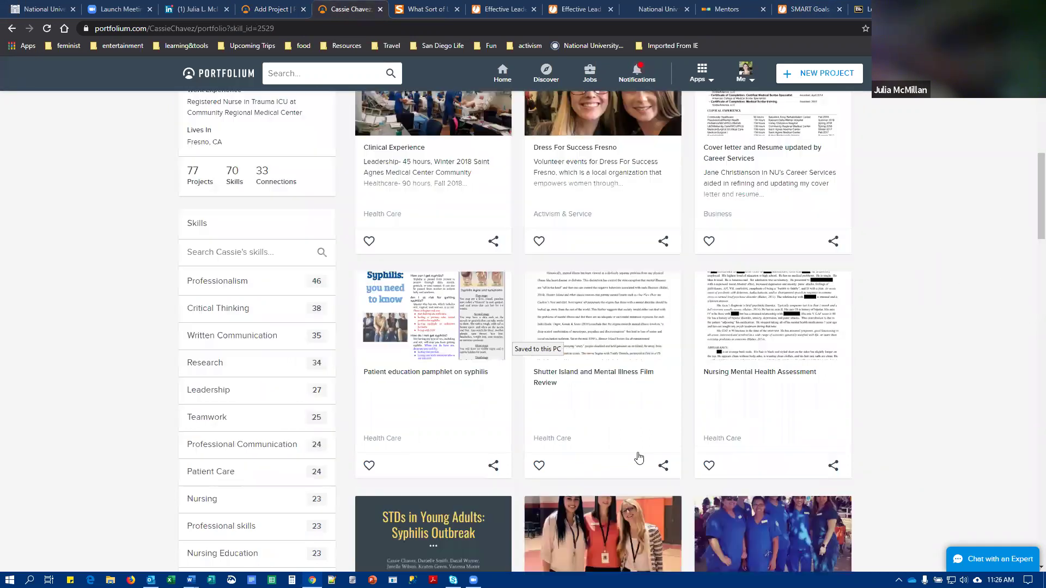
pyautogui.click(209, 397)
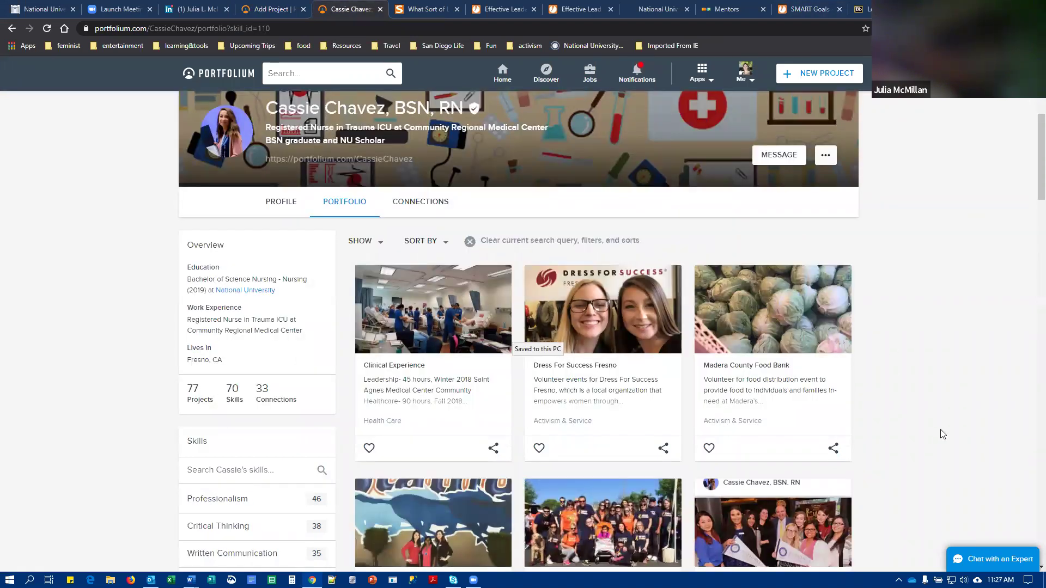
pyautogui.scroll(-9, 948, 451)
pyautogui.scroll(10, 951, 450)
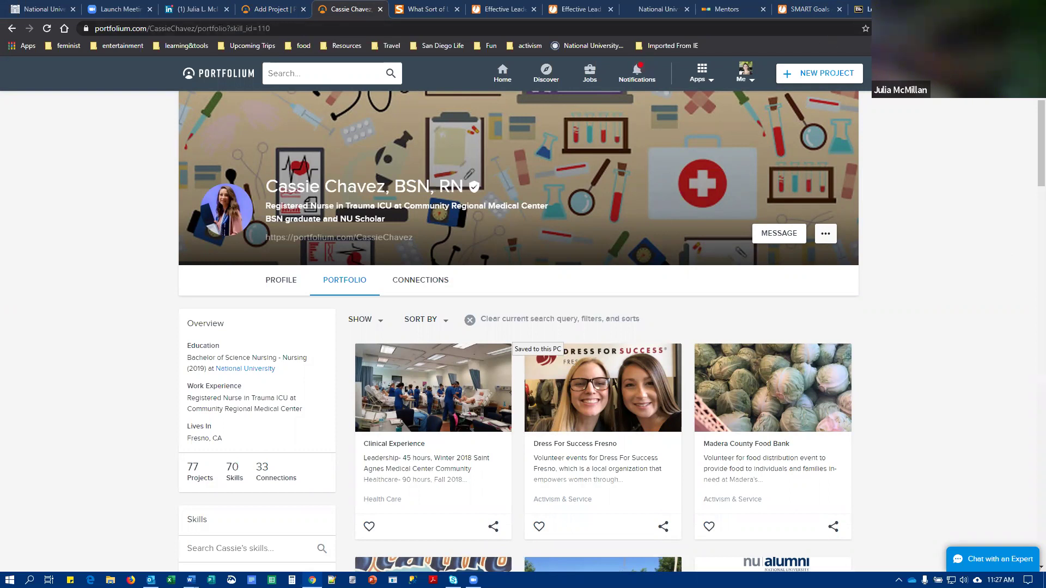
# Step: Switch back to the Blackboard Leadership Certificate Forms page with Ctrl+9
pyautogui.hotkey('ctrl', '9')
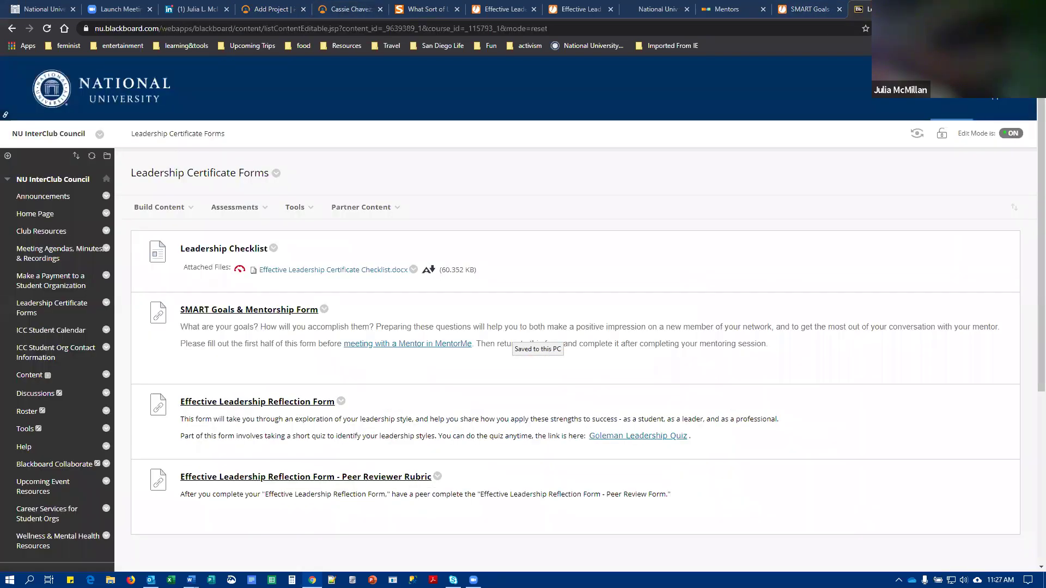